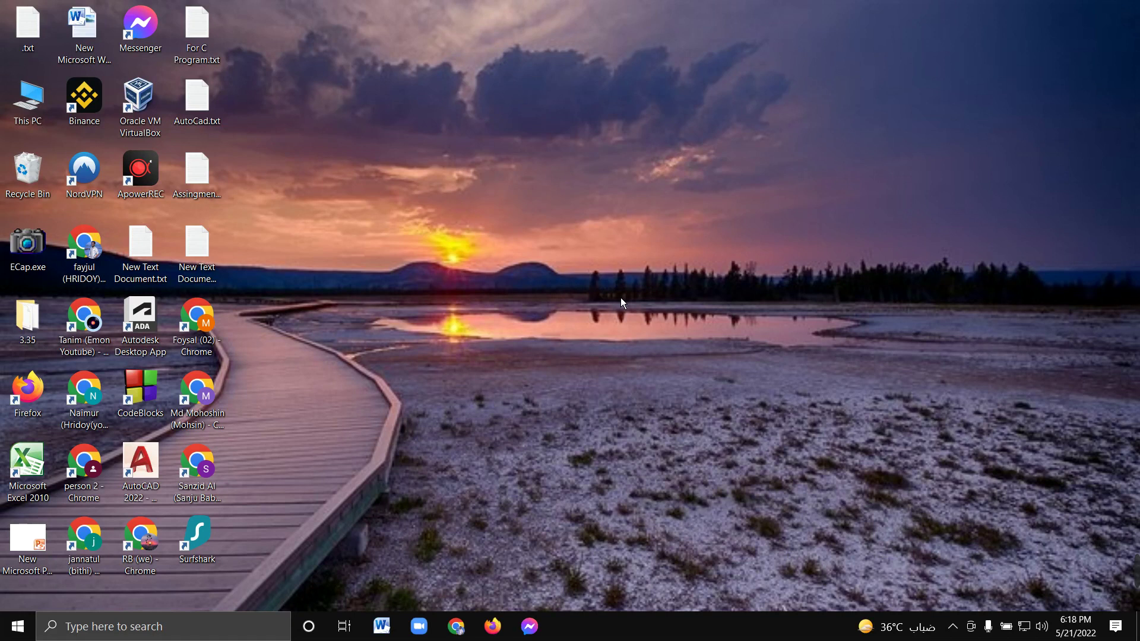
Refresh the desktop repeatedly from its context menu
{"action": "right_click", "coordinate": [618, 200]}
{"action": "left_click", "coordinate": [617, 178]}
{"action": "right_click", "coordinate": [546, 157]}
{"action": "left_click", "coordinate": [588, 189]}
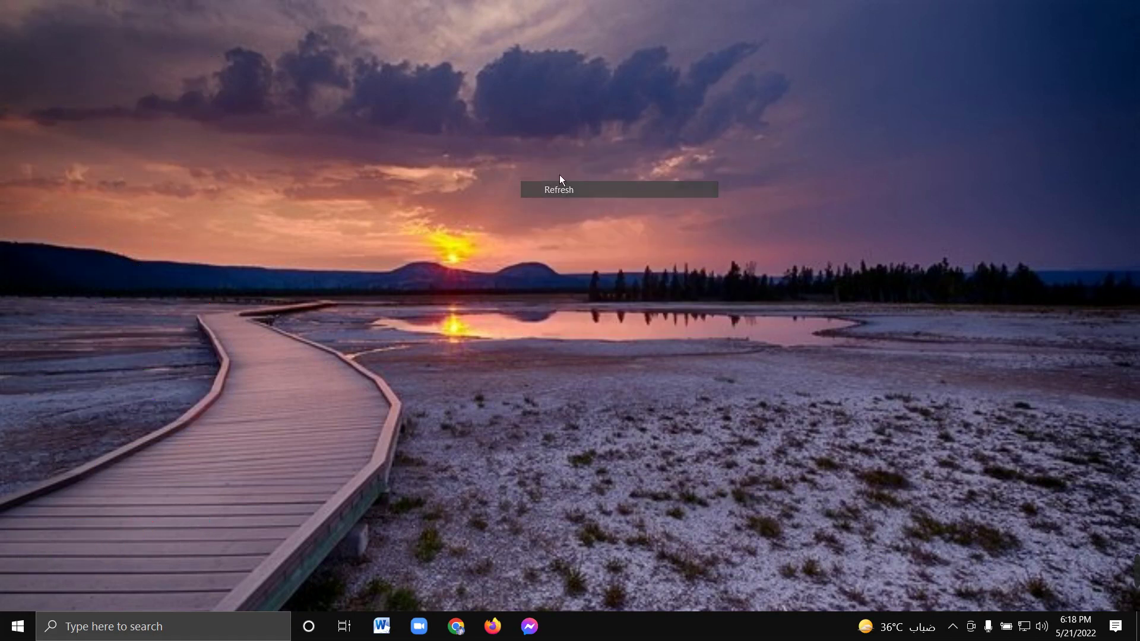
{"action": "right_click", "coordinate": [559, 175]}
{"action": "left_click", "coordinate": [557, 180]}
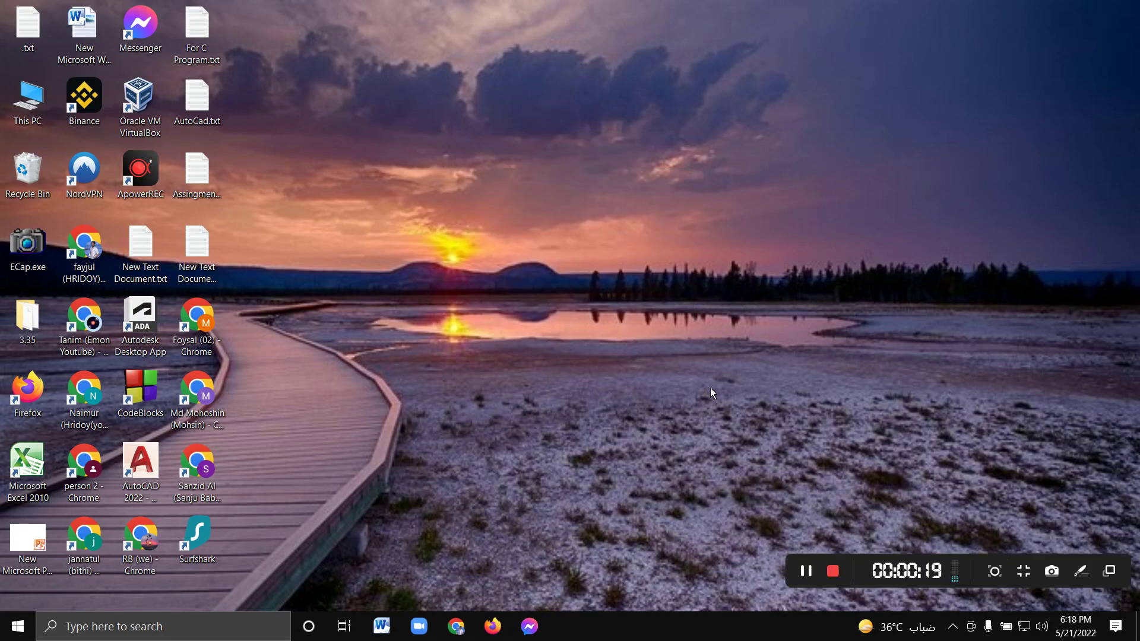
{"action": "right_click", "coordinate": [583, 202]}
{"action": "left_click", "coordinate": [622, 248]}
{"action": "right_click", "coordinate": [506, 187]}
{"action": "left_click", "coordinate": [588, 232]}
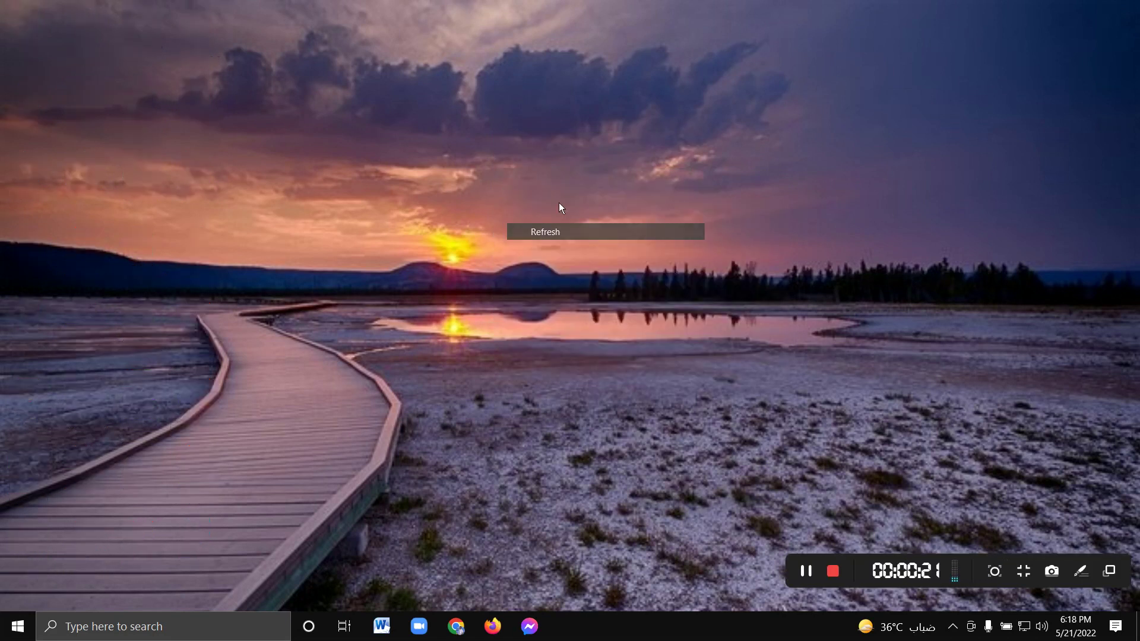
{"action": "right_click", "coordinate": [518, 177]}
{"action": "left_click", "coordinate": [611, 232]}
{"action": "right_click", "coordinate": [470, 161]}
{"action": "left_click", "coordinate": [613, 207]}
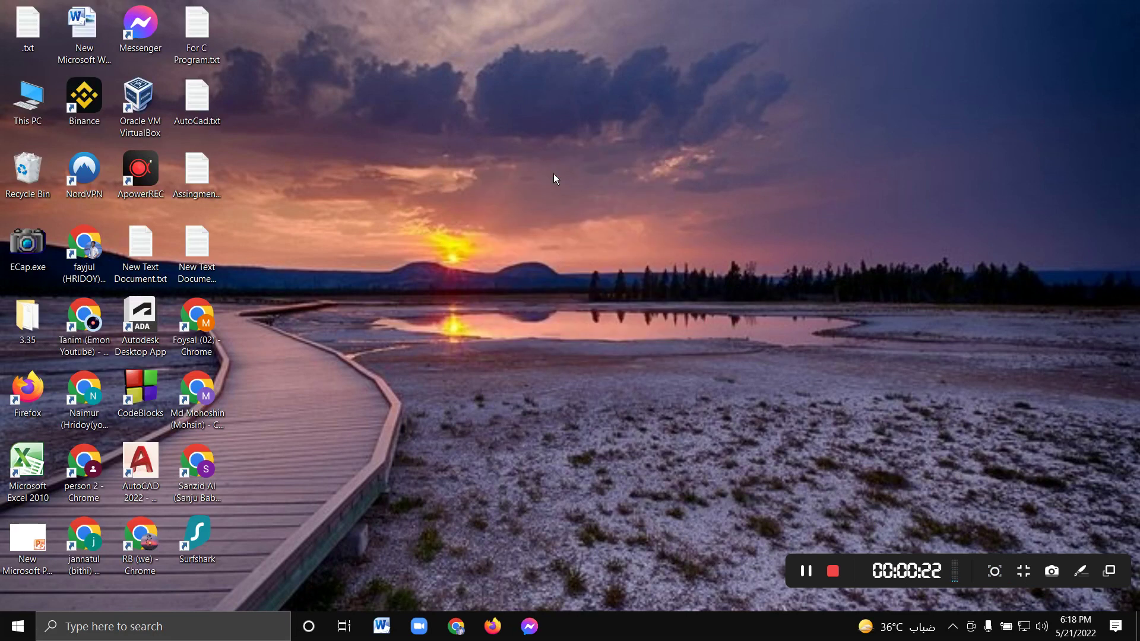
{"action": "right_click", "coordinate": [552, 169]}
{"action": "left_click", "coordinate": [646, 217]}
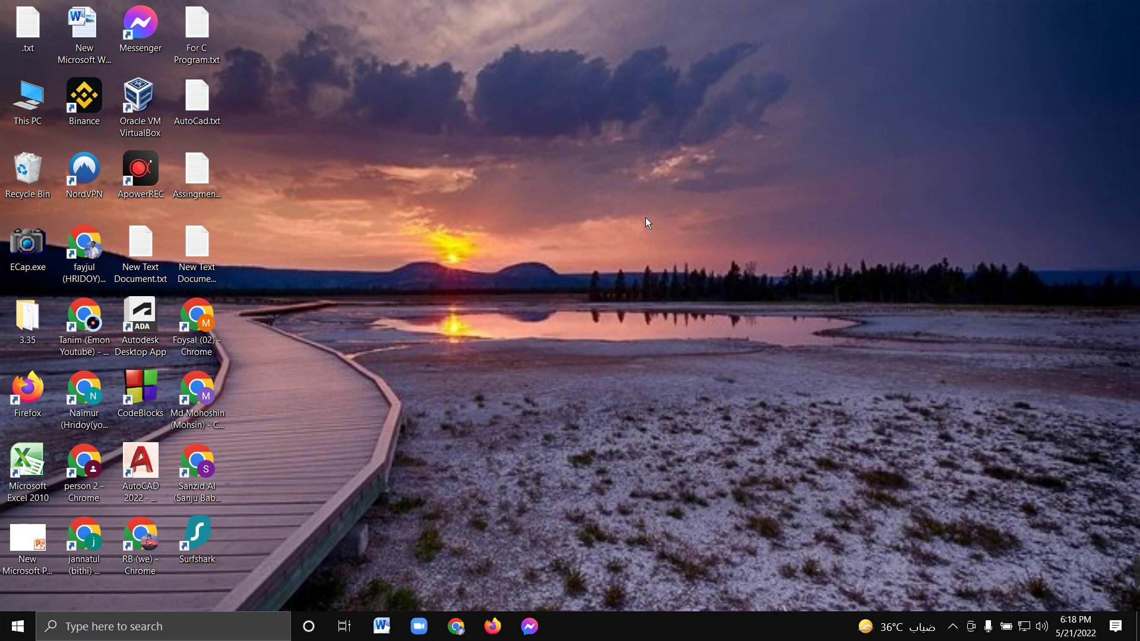
{"action": "right_click", "coordinate": [548, 203]}
{"action": "left_click", "coordinate": [623, 244]}
Launch Chrome and search Google for 'zoho mail sing up'
{"action": "double_click", "coordinate": [204, 317]}
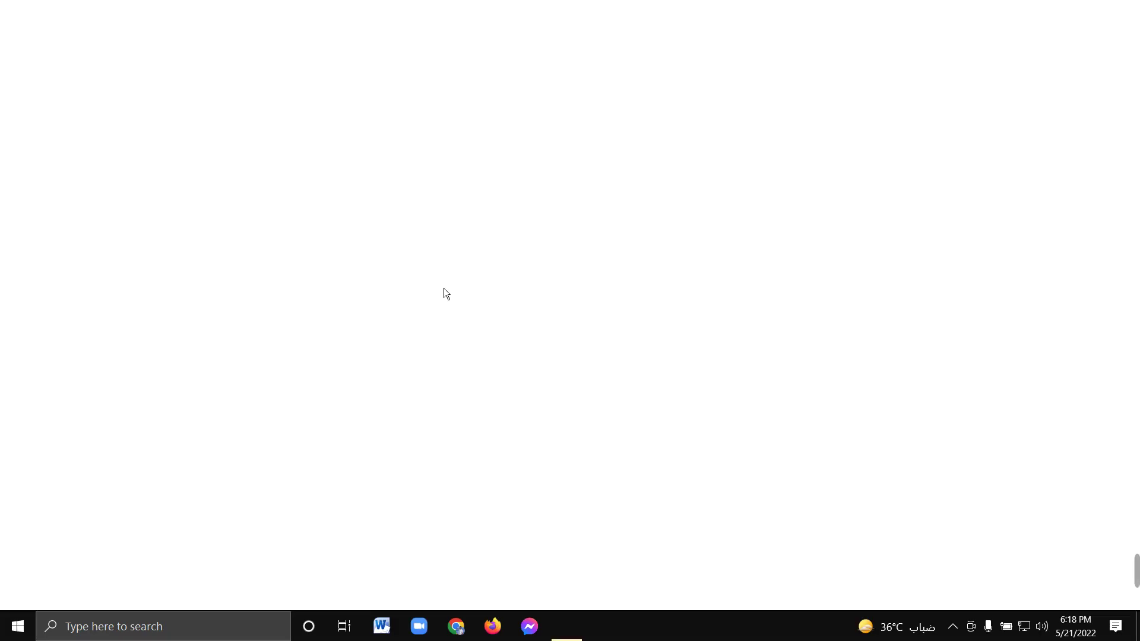
{"action": "left_click", "coordinate": [261, 40]}
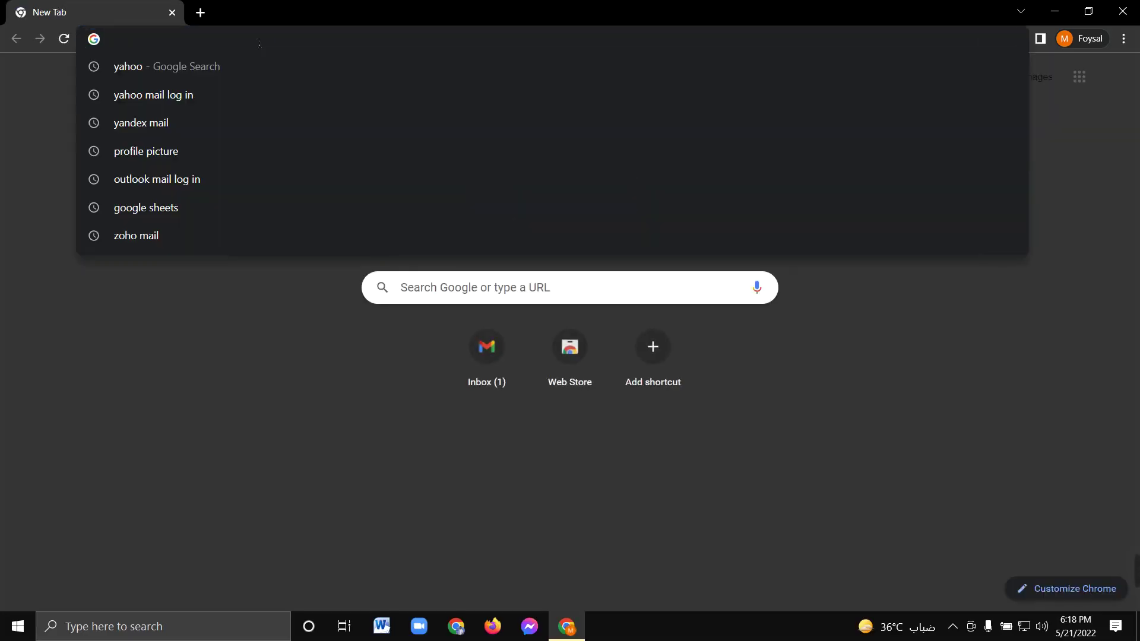
{"action": "type", "text": "zoho"}
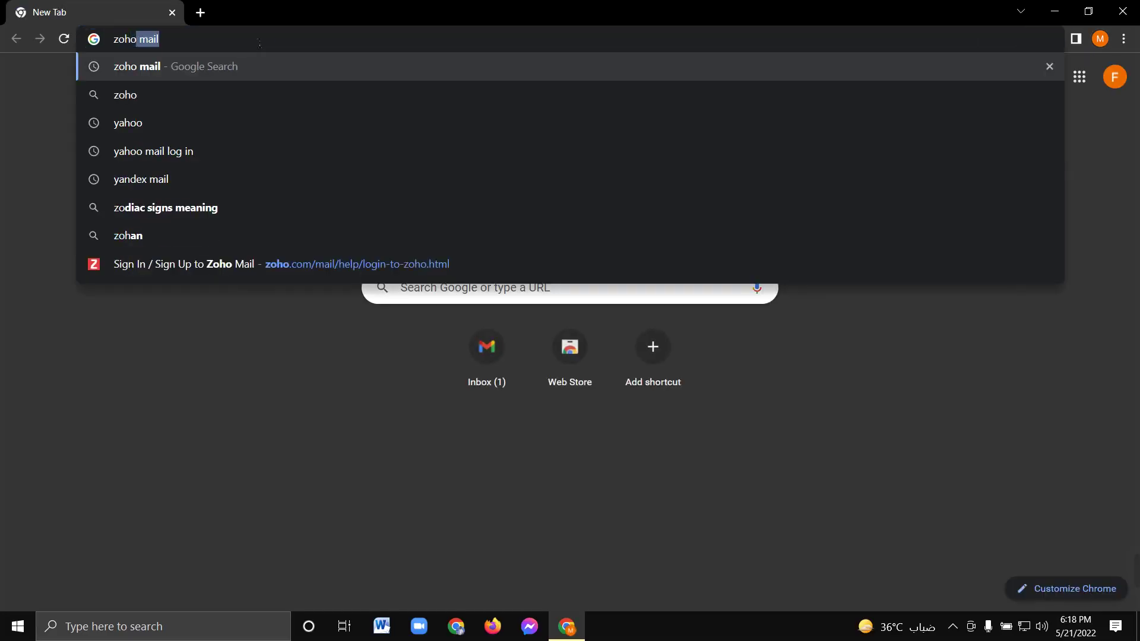
{"action": "type", "text": " mail "}
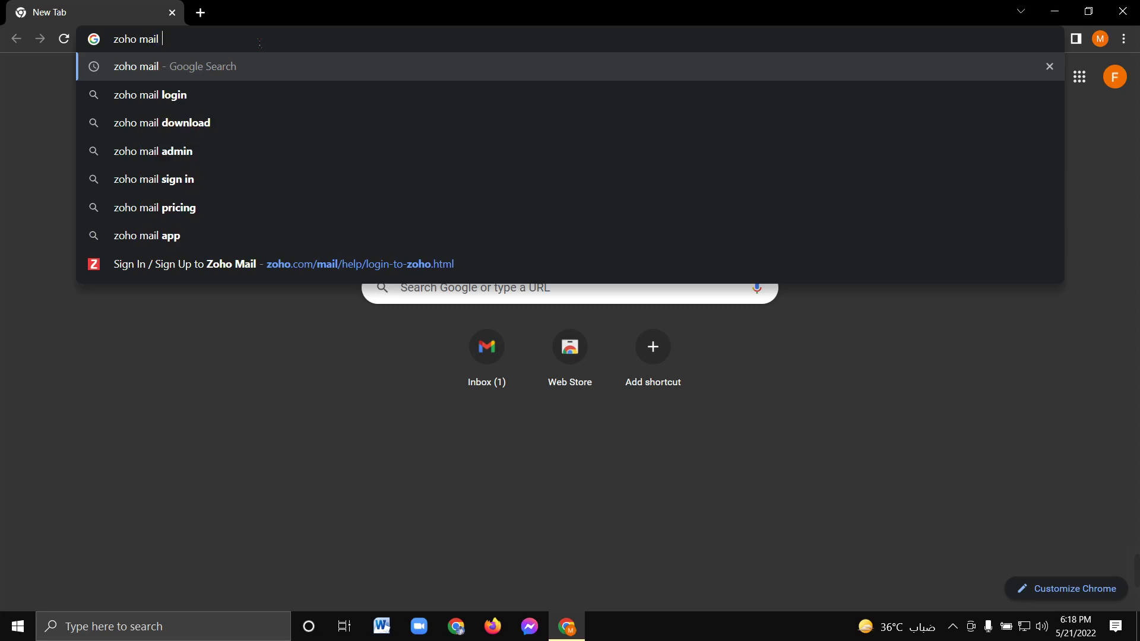
{"action": "type", "text": "sing in"}
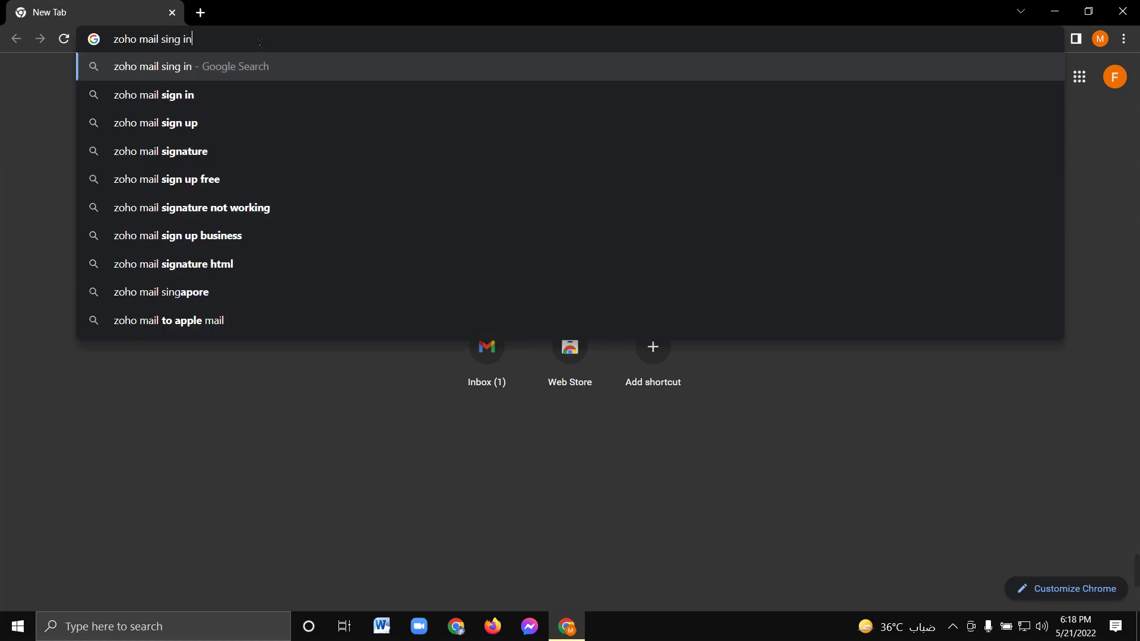
{"action": "key", "text": "BackSpace"}
{"action": "key", "text": "BackSpace"}
{"action": "type", "text": "u"}
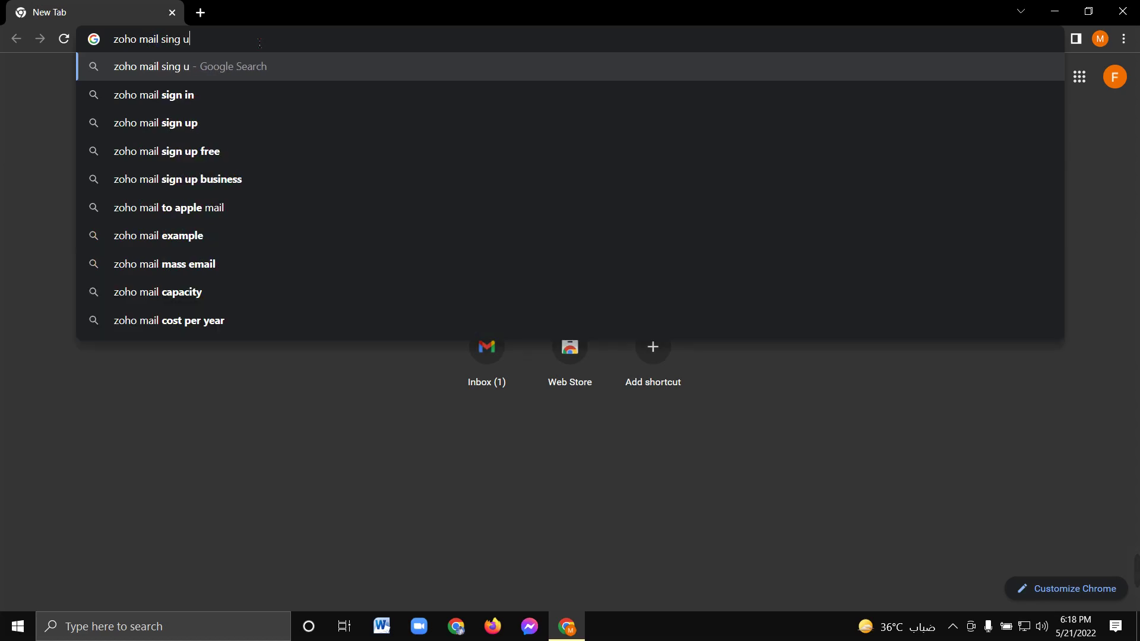
{"action": "type", "text": "p"}
{"action": "key", "text": "Return"}
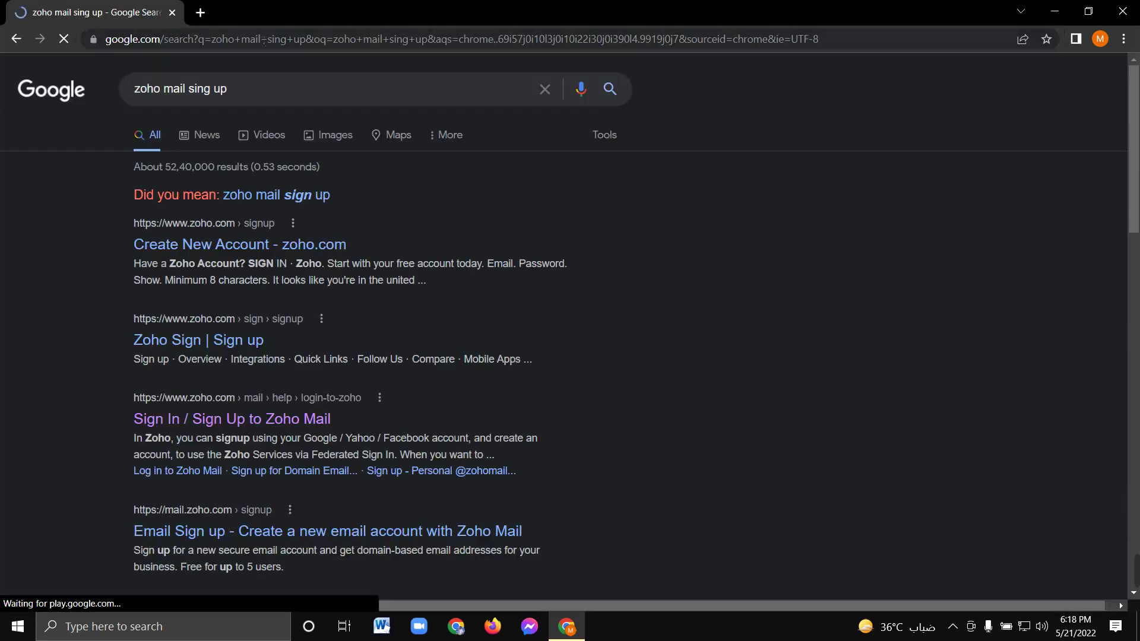
Open the 'Create New Account - zoho.com' result to reach Zoho's free account sign-up page
{"action": "left_click", "coordinate": [186, 257]}
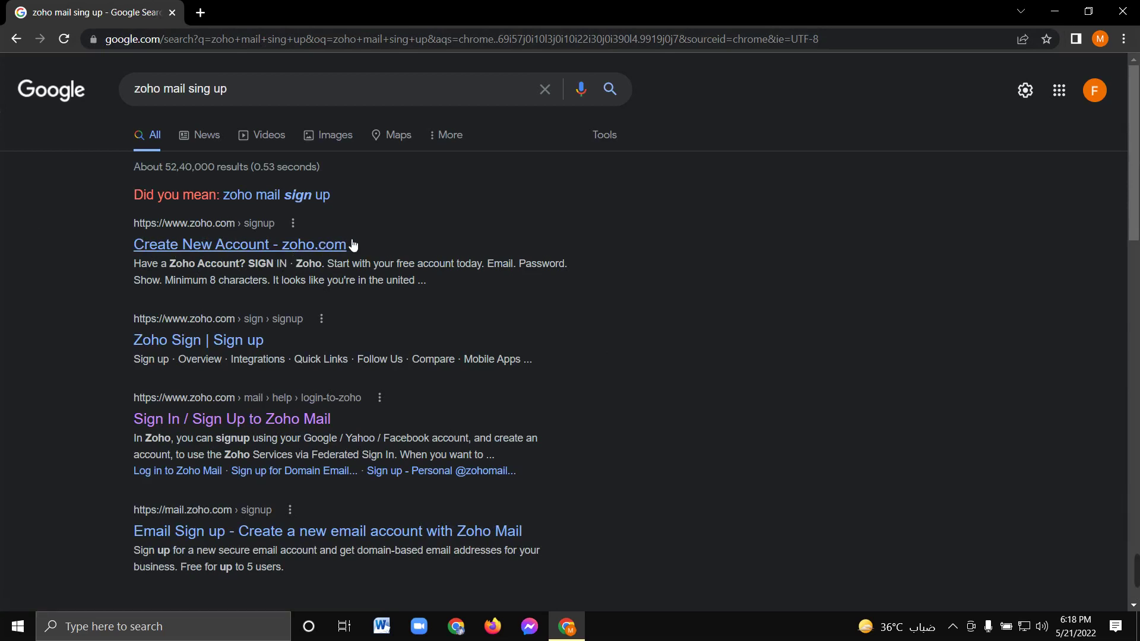
{"action": "left_click", "coordinate": [242, 250]}
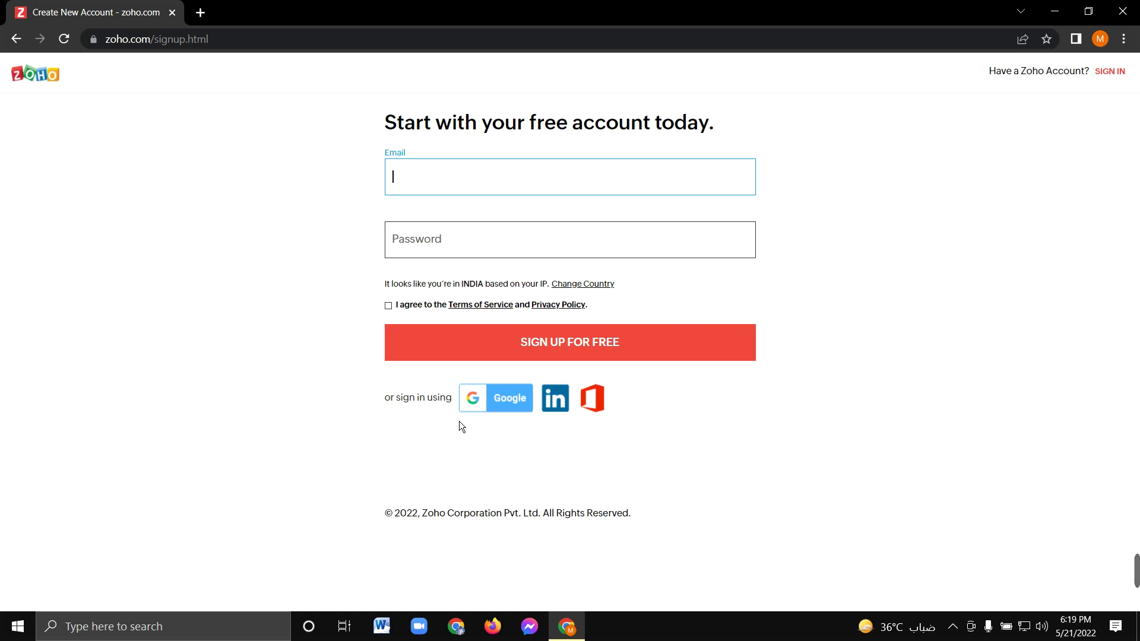
{"action": "left_click", "coordinate": [1115, 73]}
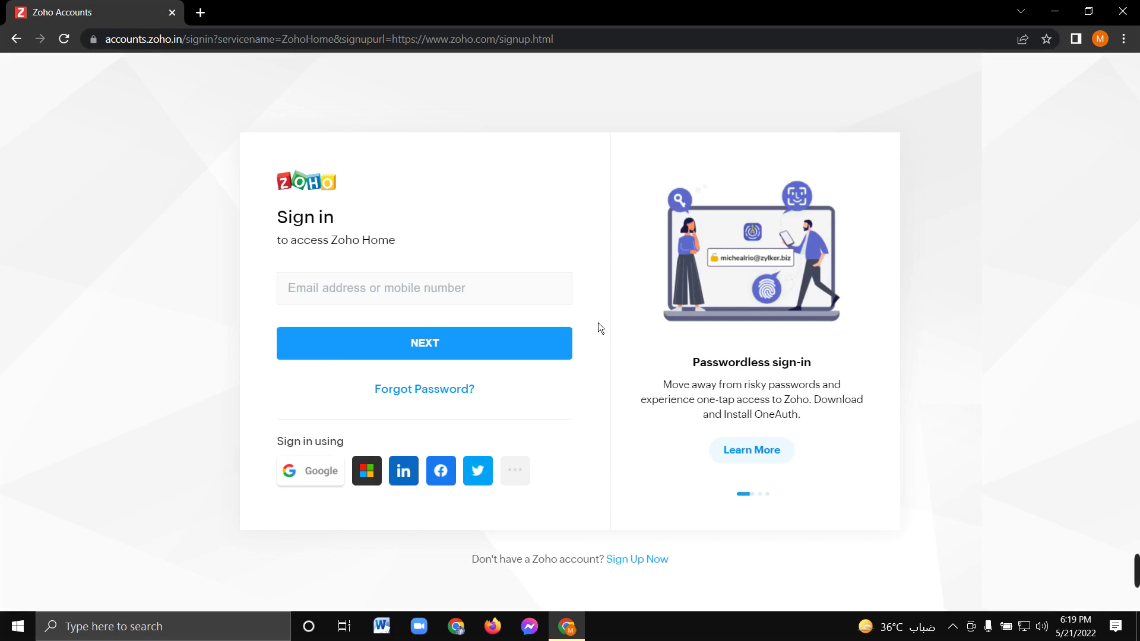
{"action": "left_click", "coordinate": [654, 565]}
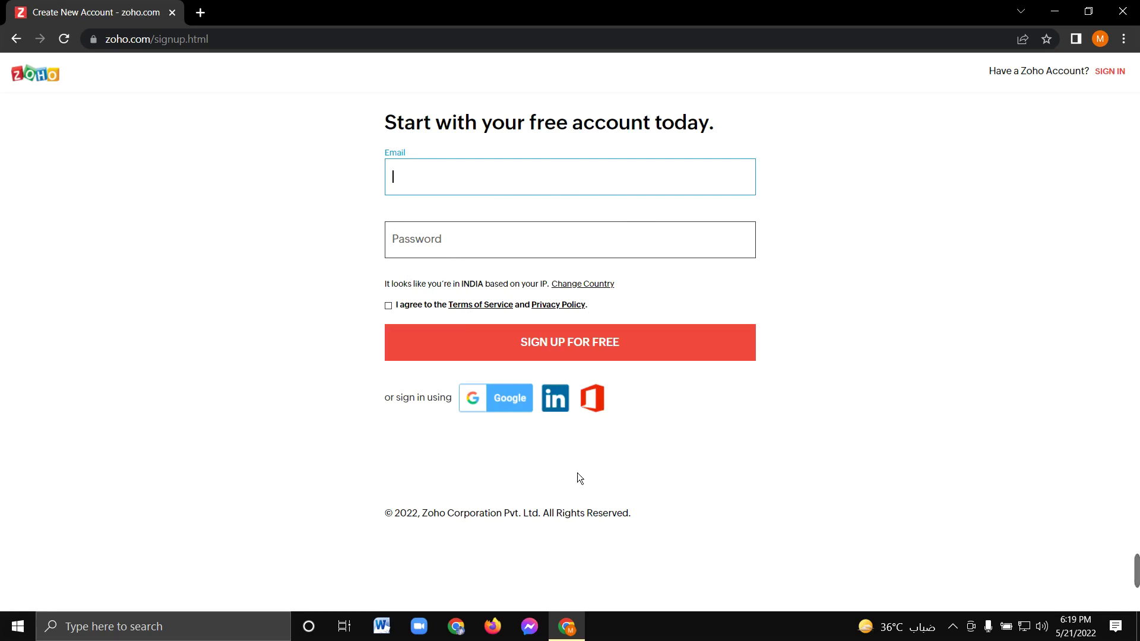
Check the Chrome profile, copy the Google account e-mail from a new tab, and return to Zoho
{"action": "left_click", "coordinate": [1099, 38]}
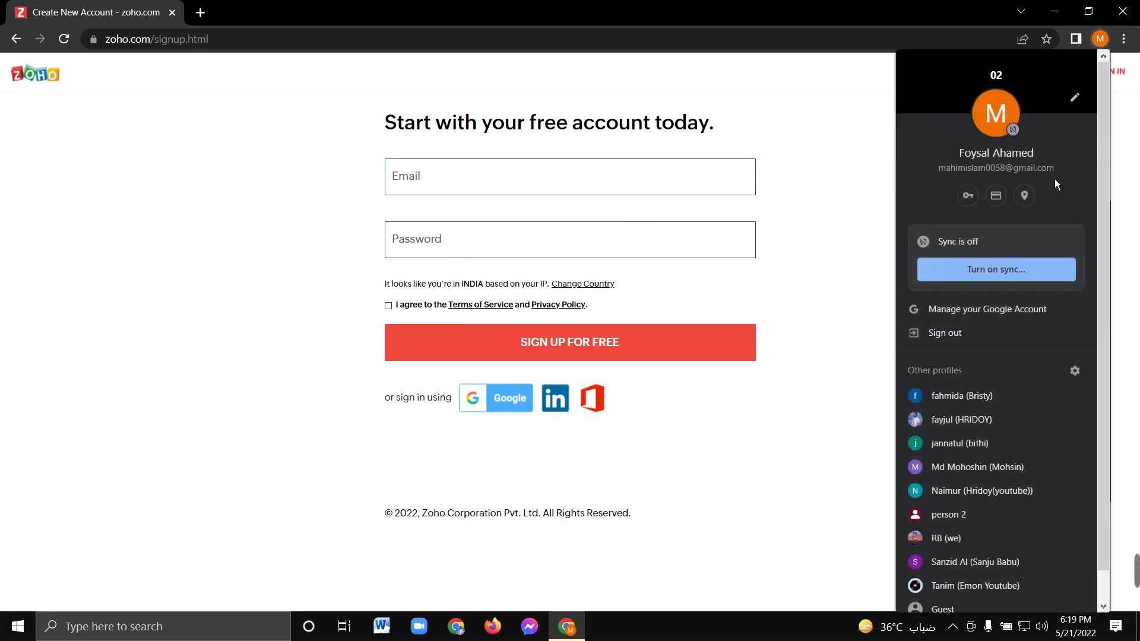
{"action": "left_click", "coordinate": [700, 170]}
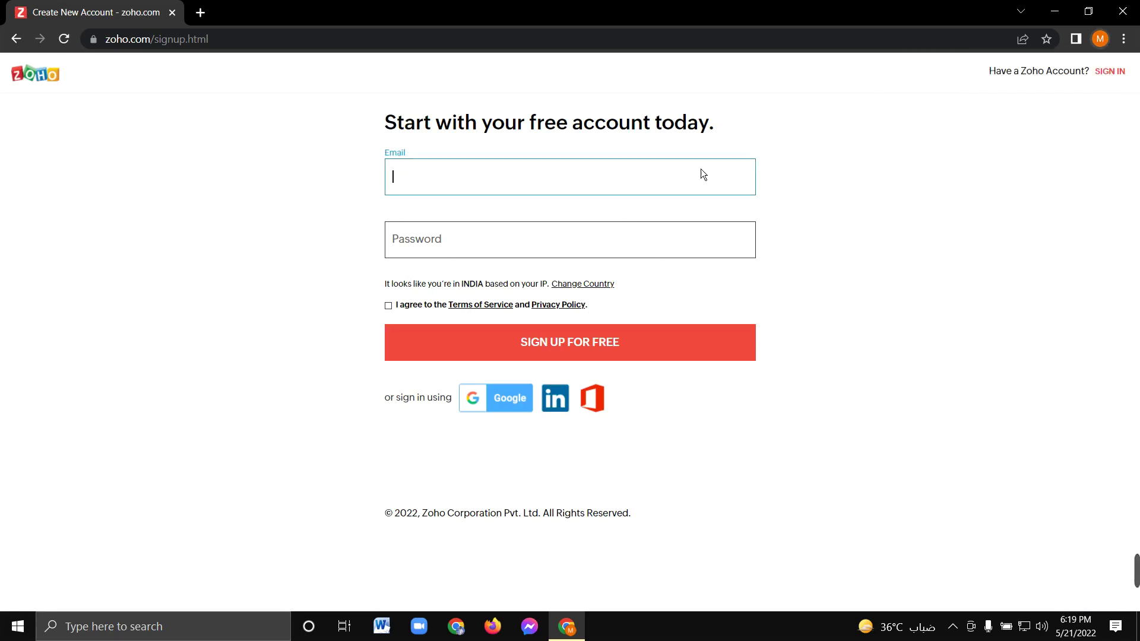
{"action": "left_click", "coordinate": [210, 19]}
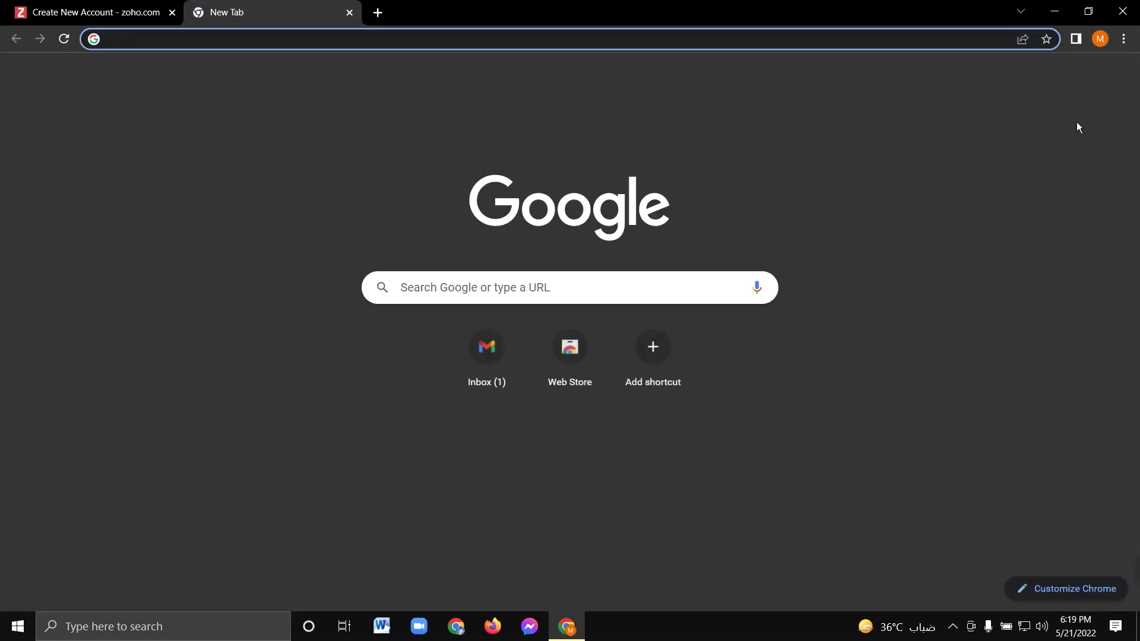
{"action": "left_click", "coordinate": [1114, 78]}
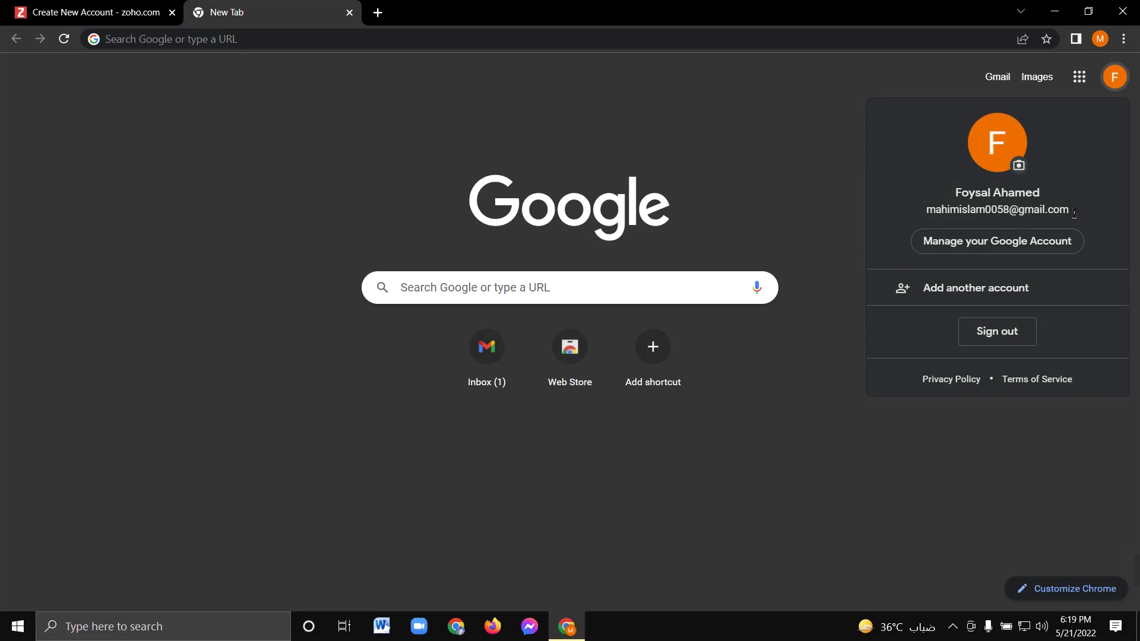
{"action": "left_click_drag", "start_coordinate": [1078, 215], "coordinate": [981, 214]}
{"action": "triple_click", "coordinate": [981, 211]}
{"action": "key", "text": "ctrl+c"}
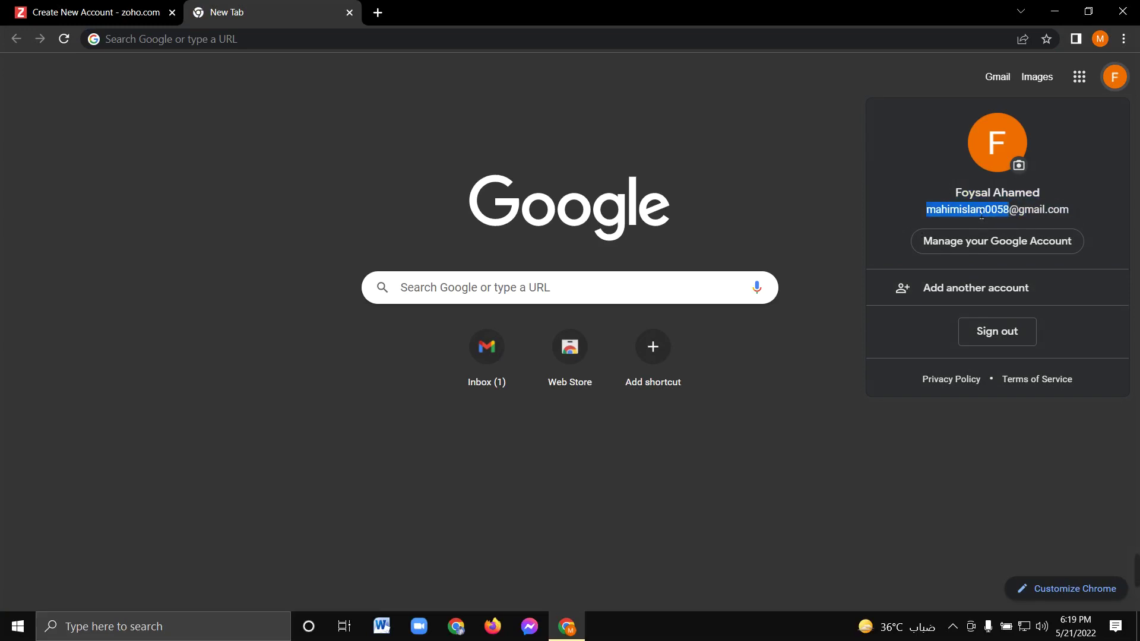
{"action": "left_click", "coordinate": [119, 13]}
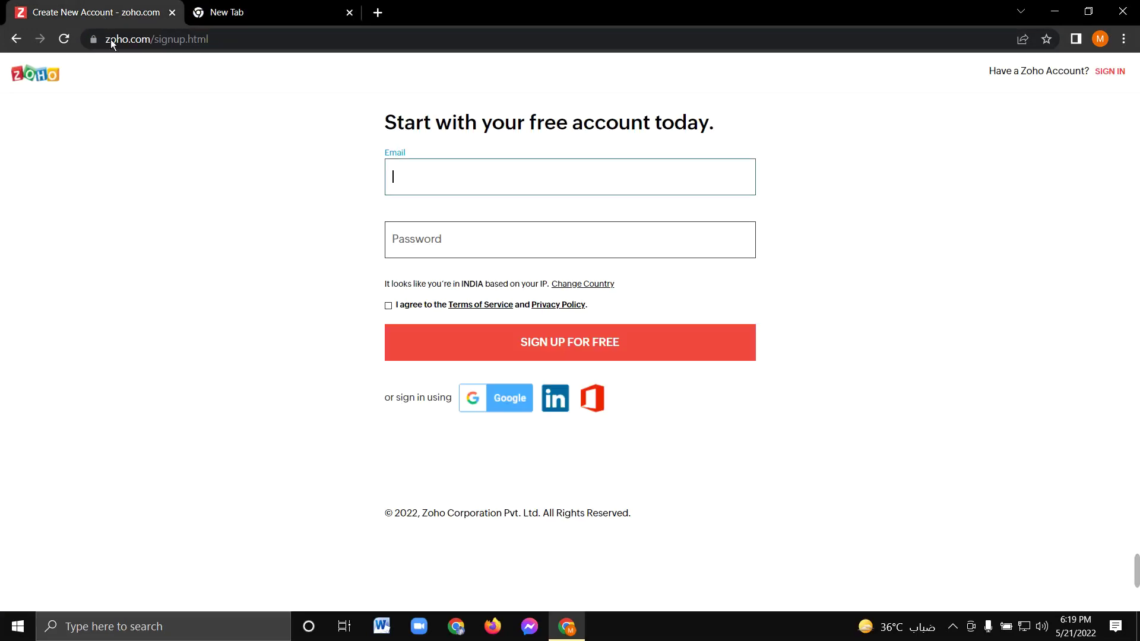
Paste the e-mail, enter a password, accept the terms and sign up for free
{"action": "key", "text": "ctrl+v"}
{"action": "left_click", "coordinate": [450, 241]}
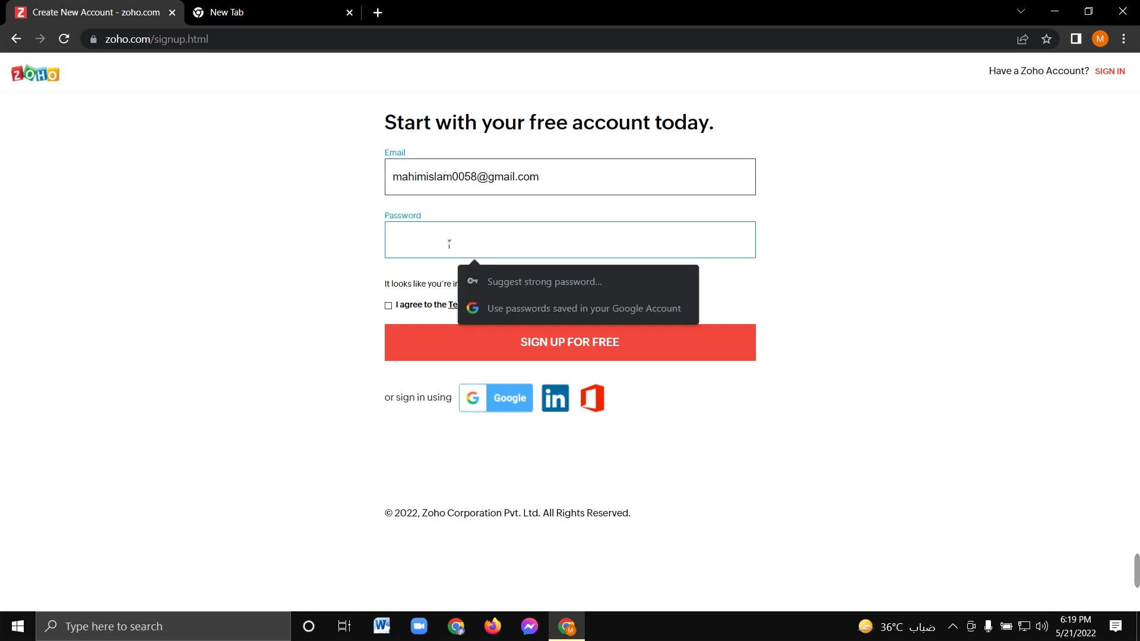
{"action": "type", "text": "m"}
{"action": "type", "text": "•••••"}
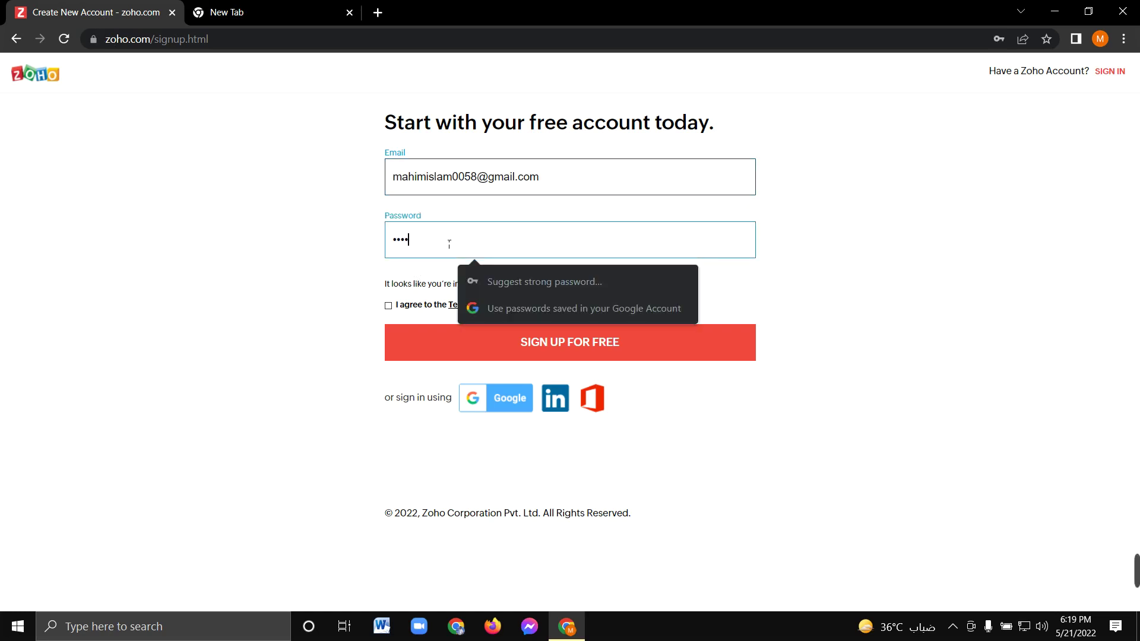
{"action": "type", "text": "••••"}
{"action": "left_click", "coordinate": [388, 305]}
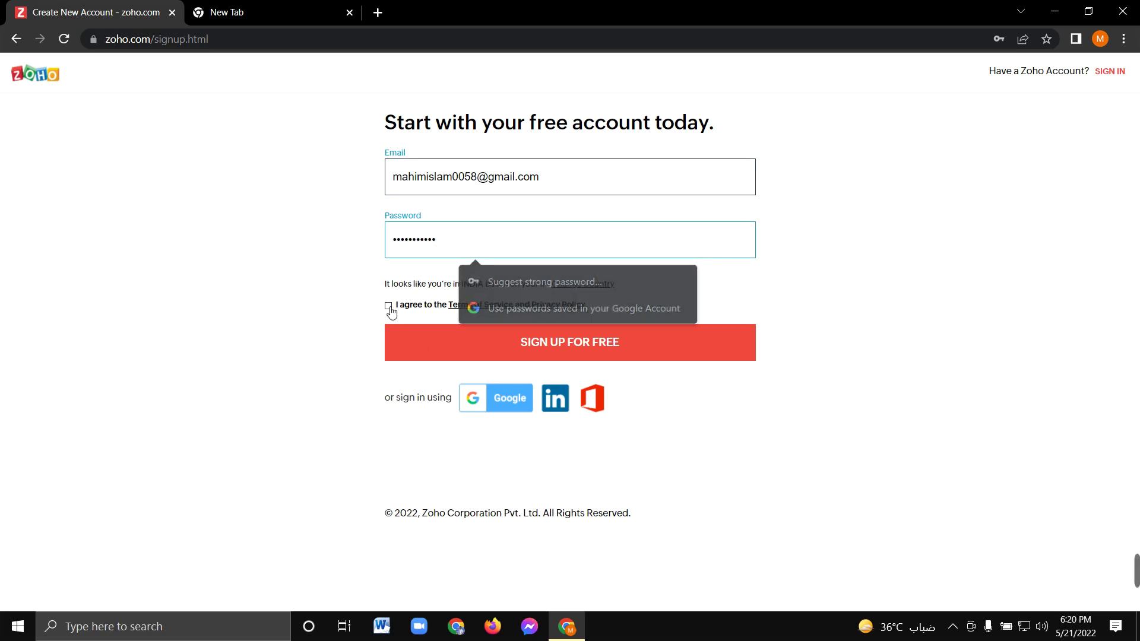
{"action": "left_click", "coordinate": [595, 344]}
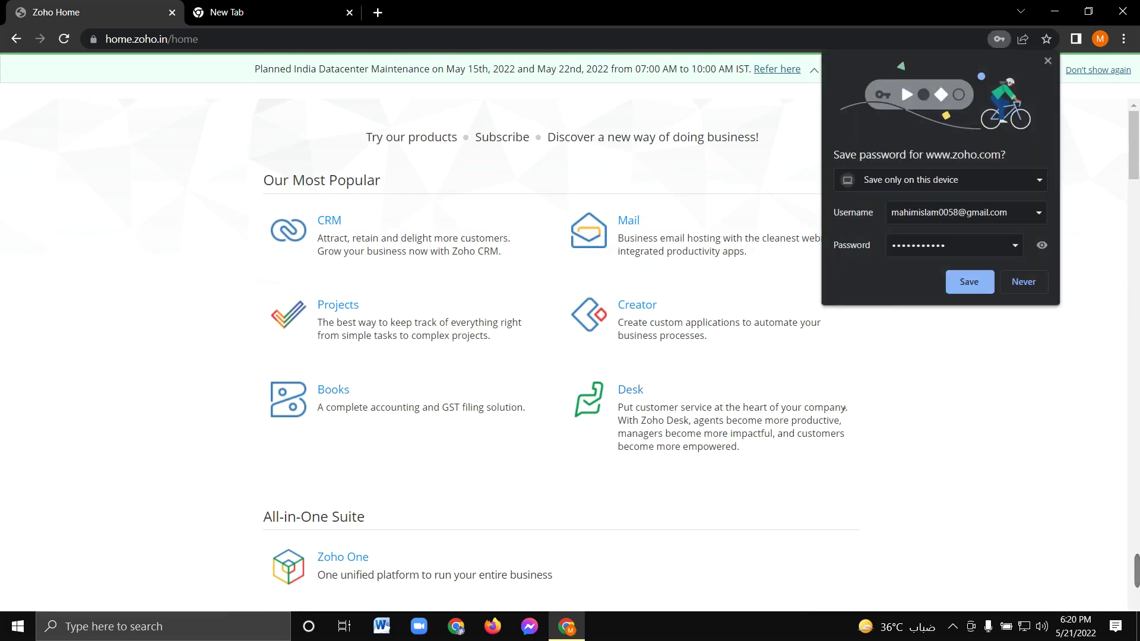
Dismiss the save-password prompt, browse the Zoho Home products, and open Mail
{"action": "left_click", "coordinate": [1050, 61]}
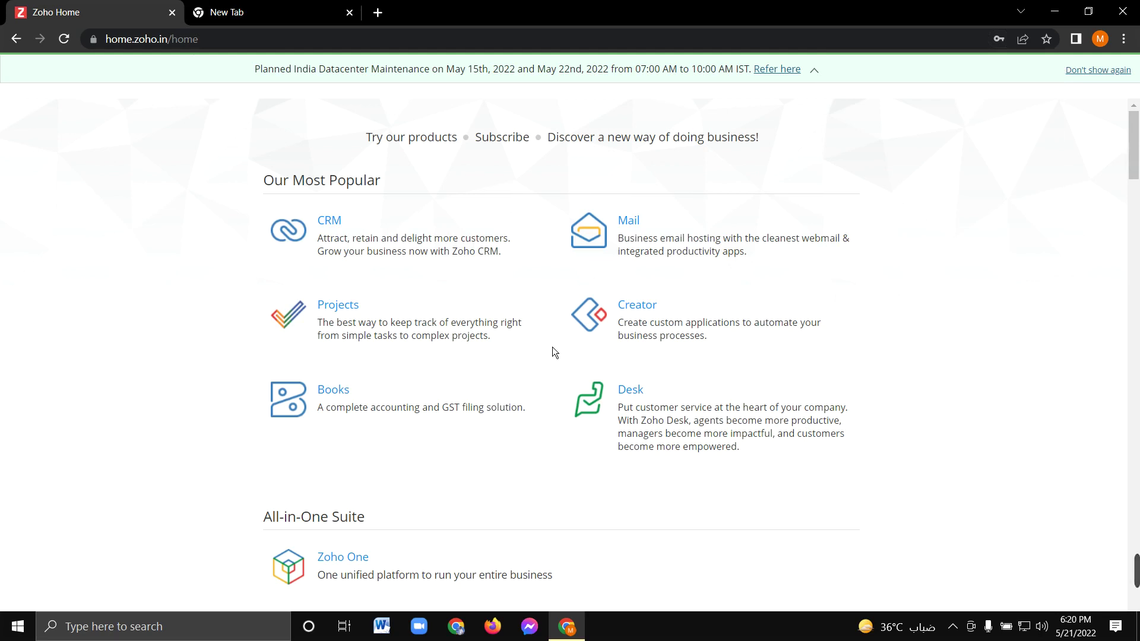
{"action": "scroll", "coordinate": [475, 431], "scroll_direction": "down", "scroll_amount": 7}
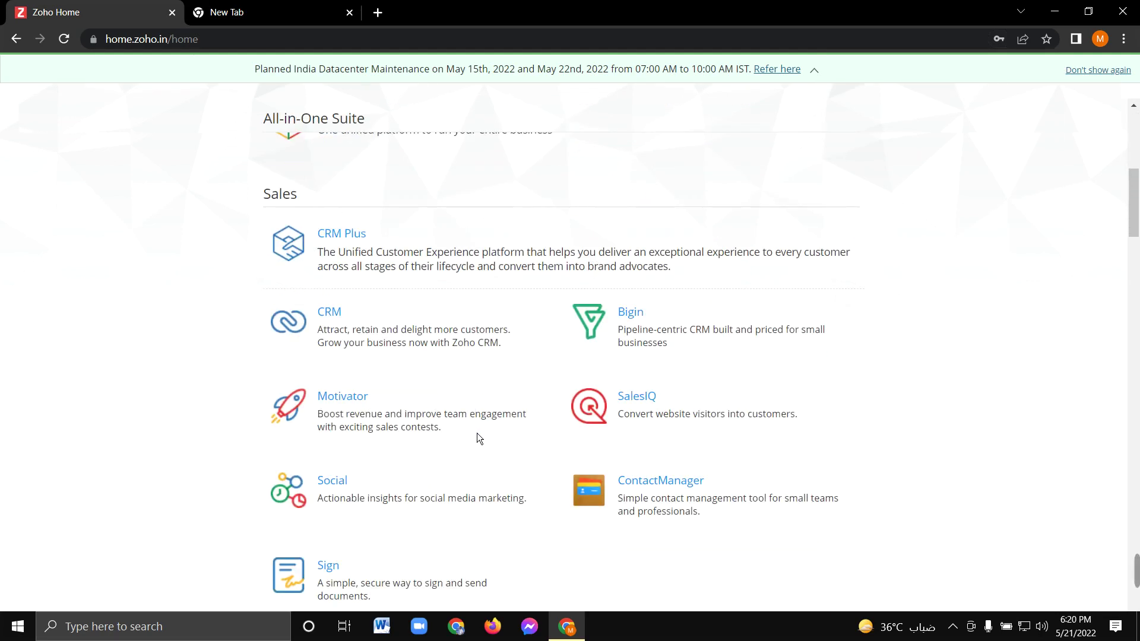
{"action": "scroll", "coordinate": [477, 434], "scroll_direction": "up", "scroll_amount": 5}
{"action": "scroll", "coordinate": [479, 436], "scroll_direction": "up", "scroll_amount": 3}
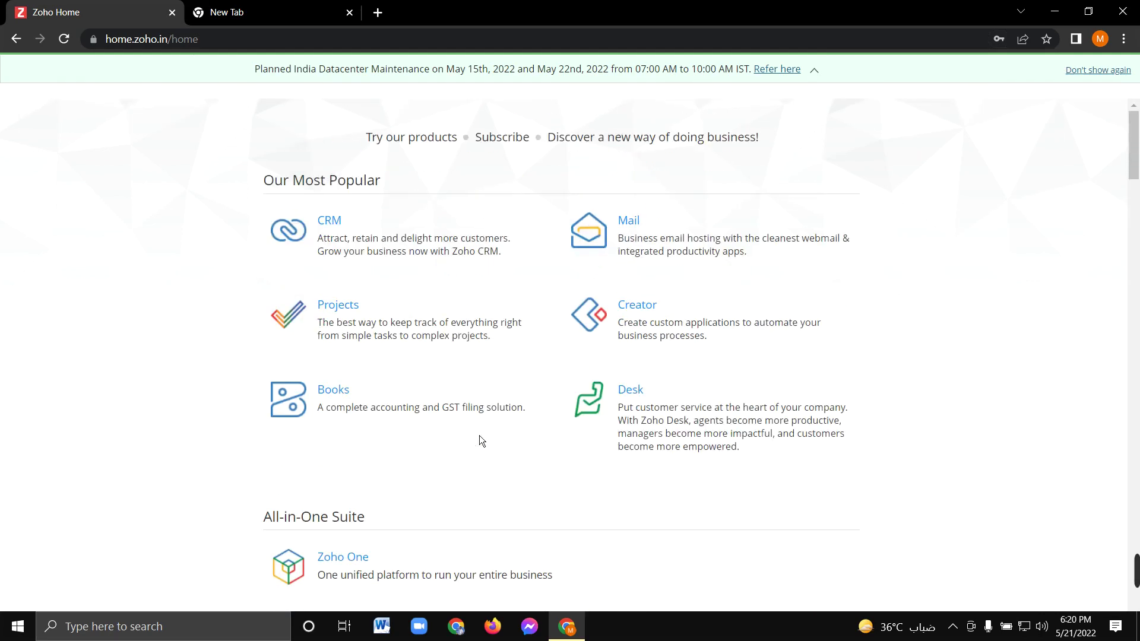
{"action": "scroll", "coordinate": [479, 436], "scroll_direction": "down", "scroll_amount": 20}
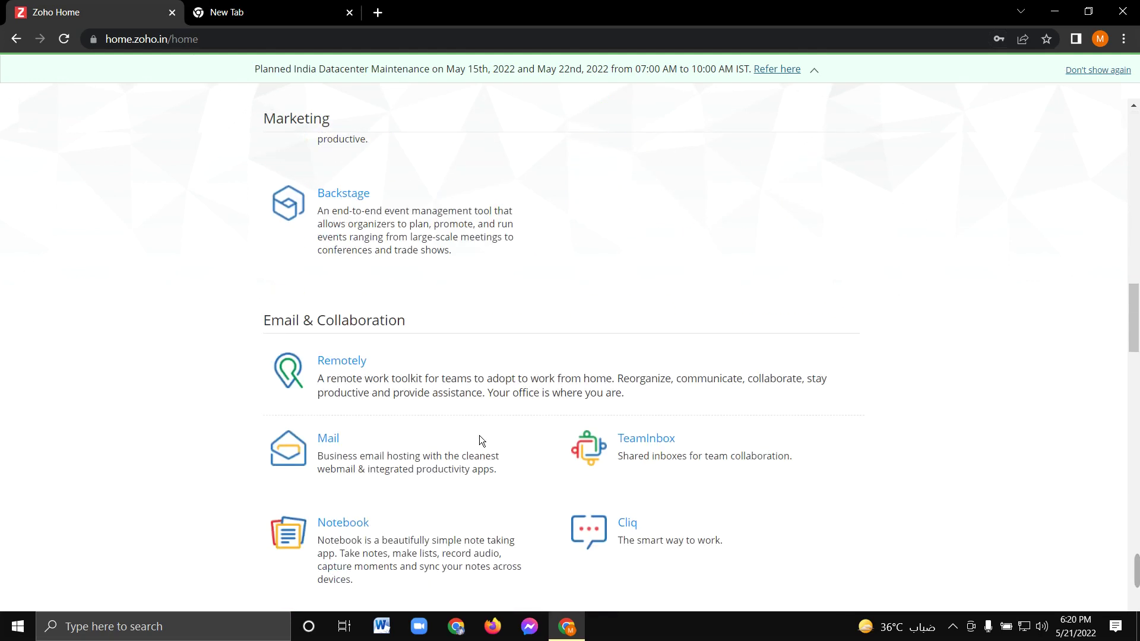
{"action": "scroll", "coordinate": [479, 434], "scroll_direction": "down", "scroll_amount": 18}
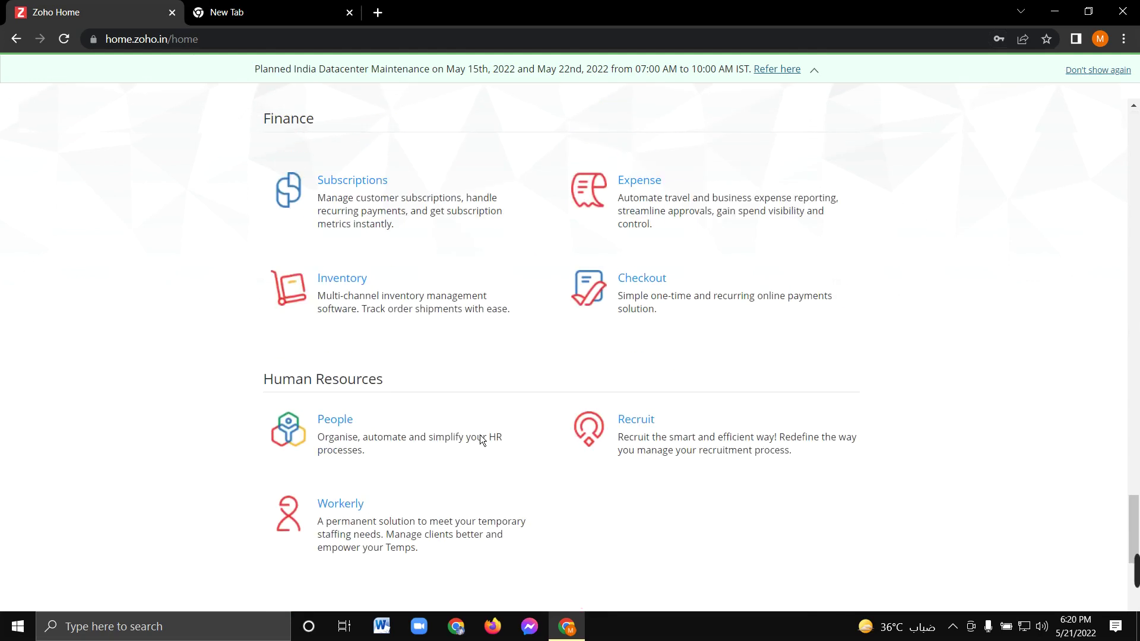
{"action": "scroll", "coordinate": [481, 439], "scroll_direction": "down", "scroll_amount": 6}
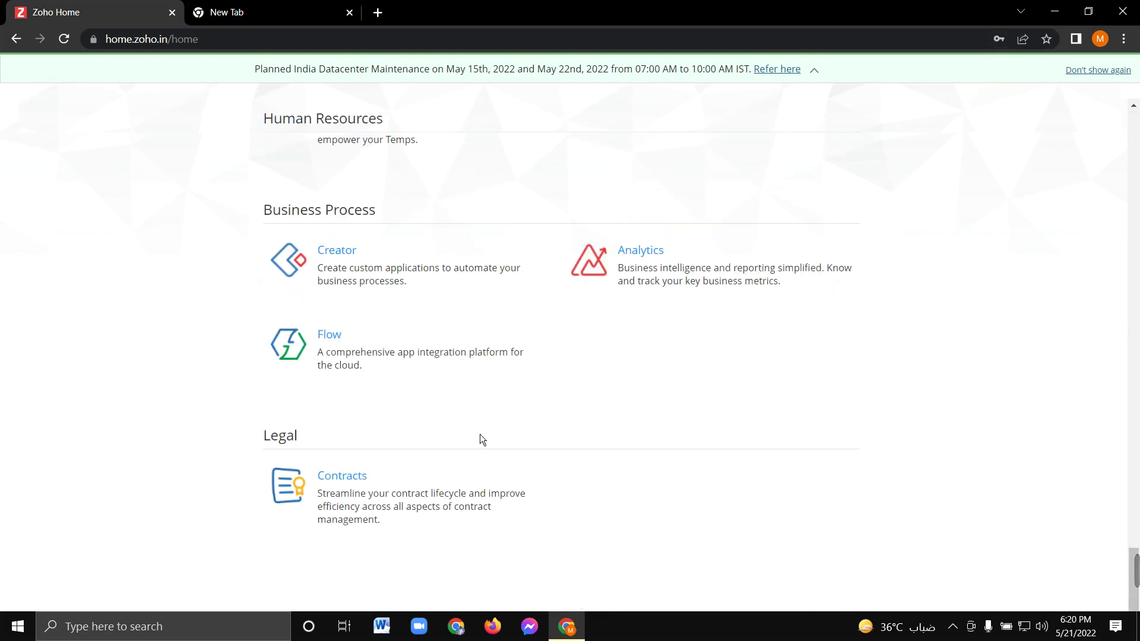
{"action": "scroll", "coordinate": [480, 434], "scroll_direction": "up", "scroll_amount": 20}
{"action": "scroll", "coordinate": [476, 405], "scroll_direction": "up", "scroll_amount": 5}
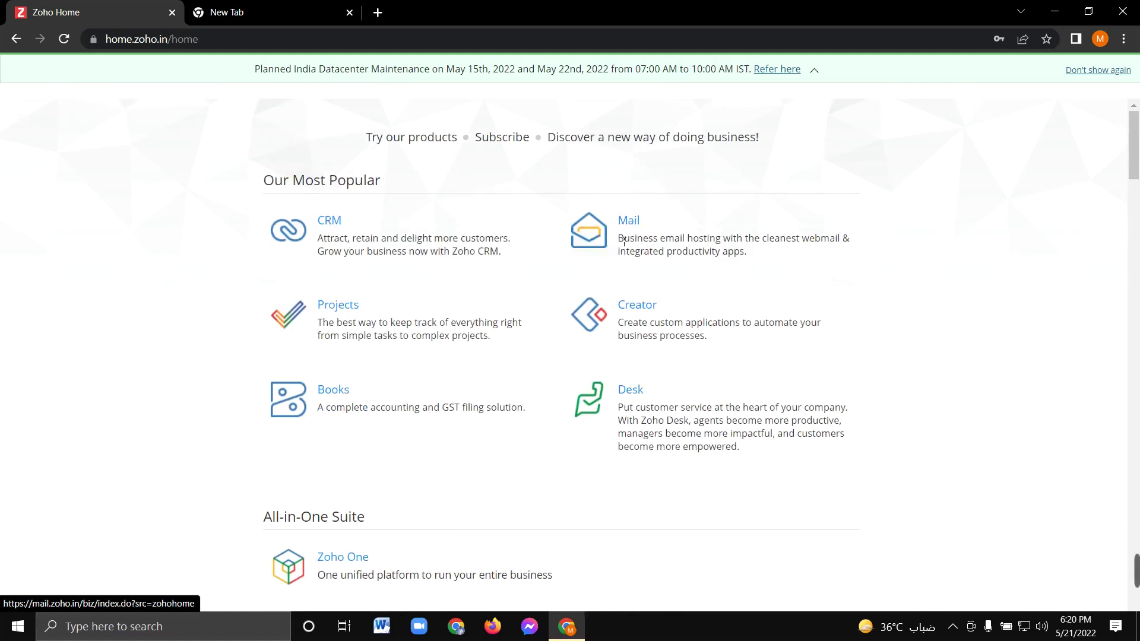
{"action": "left_click", "coordinate": [598, 239]}
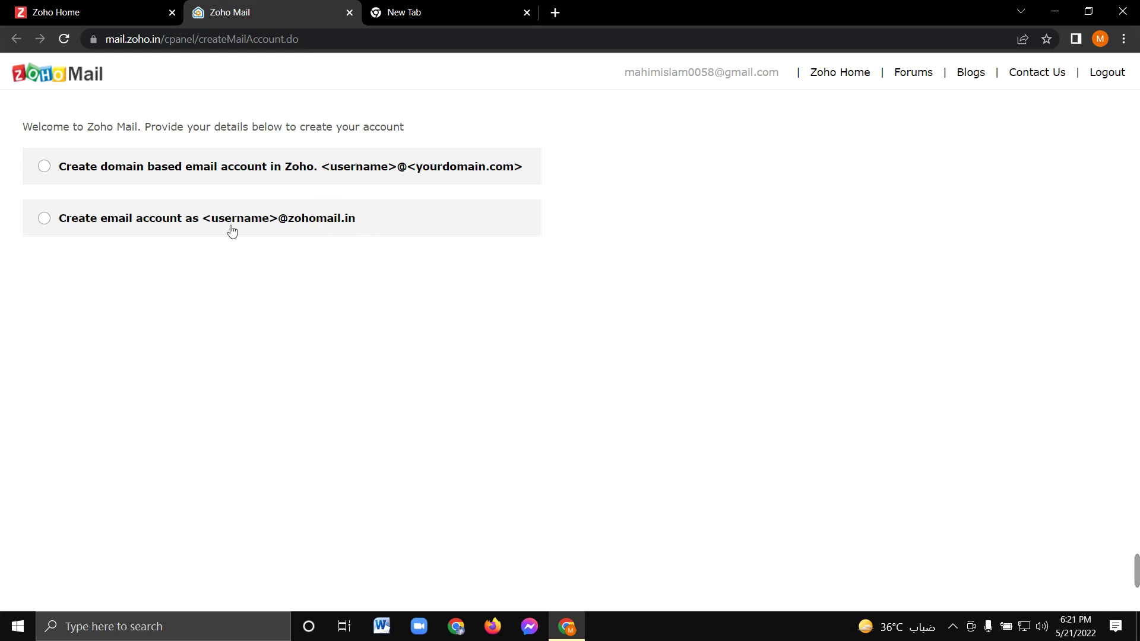
{"action": "left_click", "coordinate": [44, 221]}
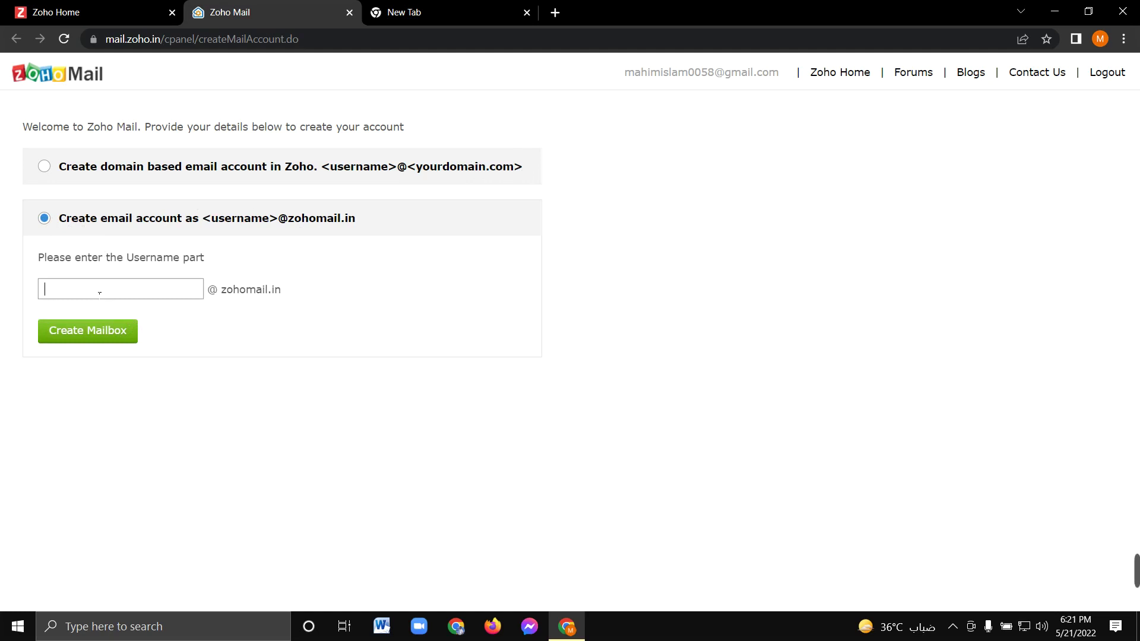
{"action": "left_click", "coordinate": [99, 293]}
{"action": "left_click", "coordinate": [108, 332]}
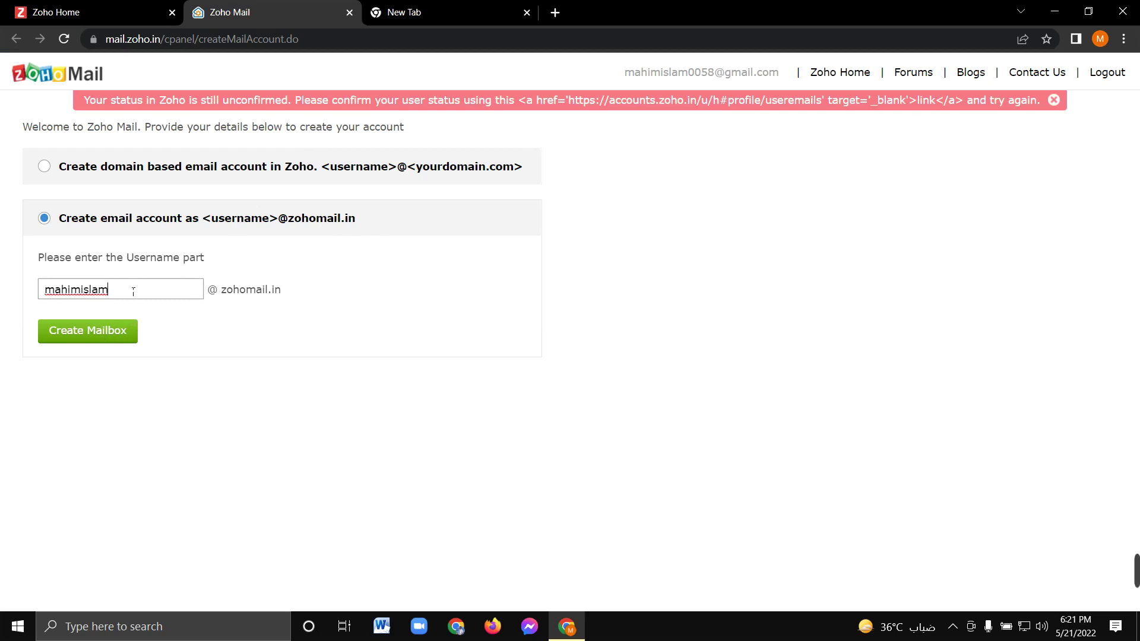
{"action": "left_click", "coordinate": [118, 333]}
Retry the mailbox, dismiss the unconfirmed-account error, and switch to a domain-based account
{"action": "left_click", "coordinate": [127, 331]}
{"action": "left_click", "coordinate": [1054, 100]}
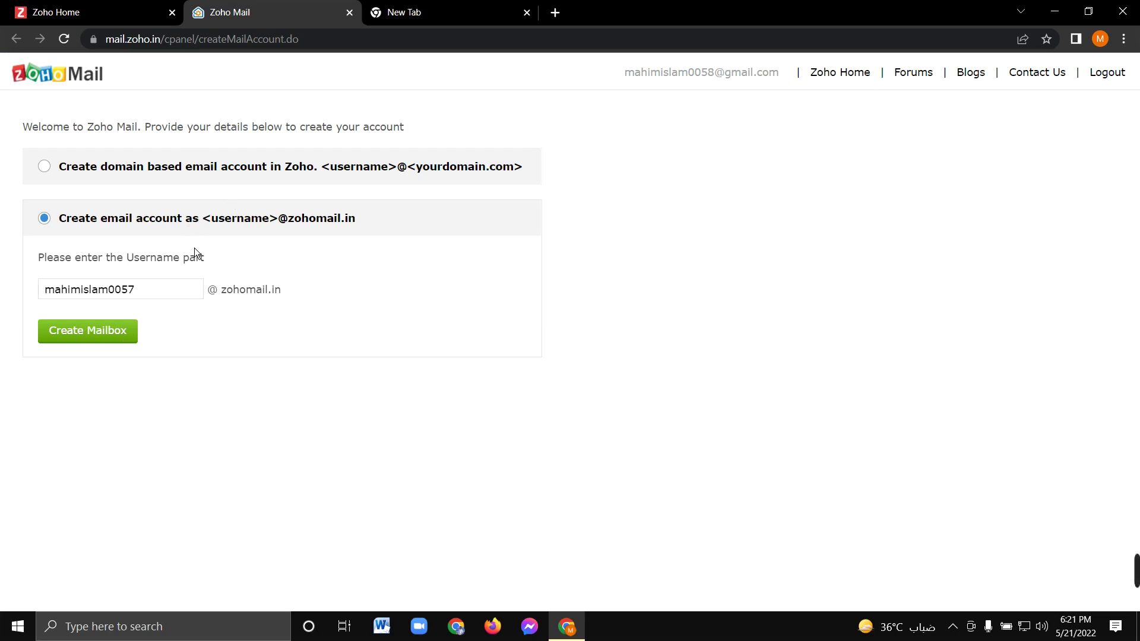
{"action": "left_click", "coordinate": [47, 167]}
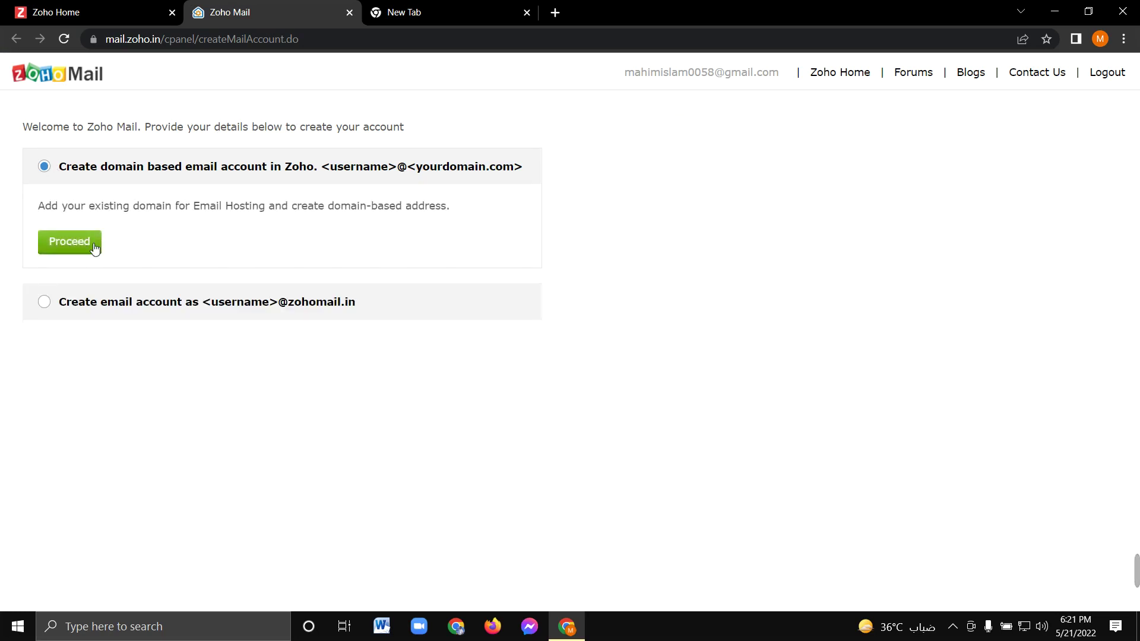
Proceed to the hosting plans page and open My Account from the profile panel
{"action": "left_click", "coordinate": [93, 245]}
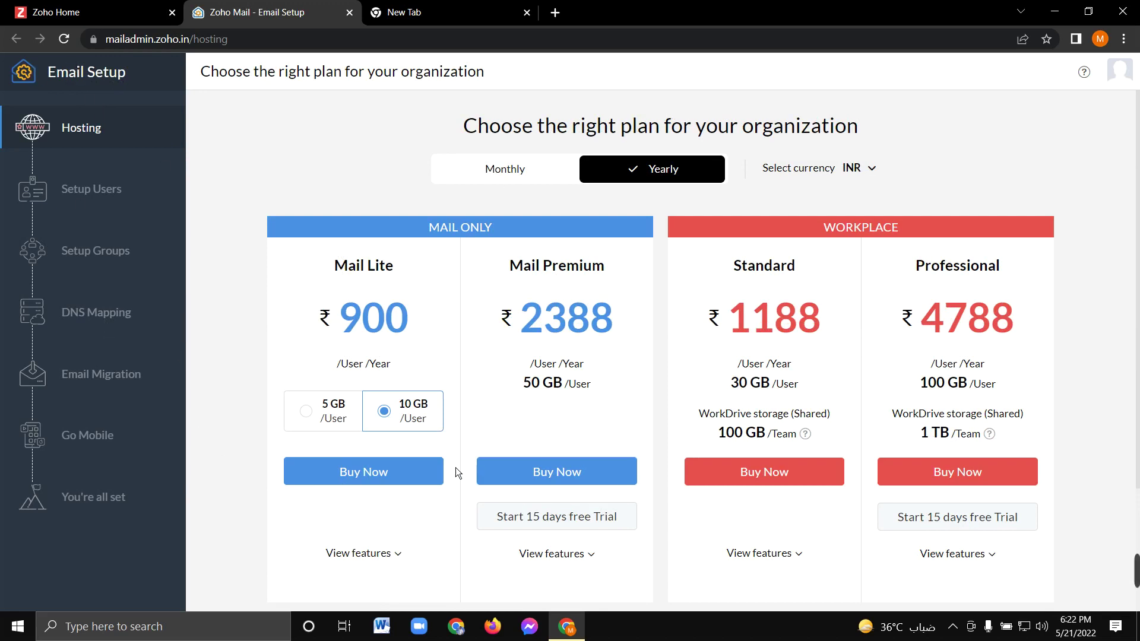
{"action": "scroll", "coordinate": [677, 450], "scroll_direction": "down", "scroll_amount": 3}
{"action": "scroll", "coordinate": [675, 454], "scroll_direction": "up", "scroll_amount": 3}
{"action": "left_click", "coordinate": [1121, 76]}
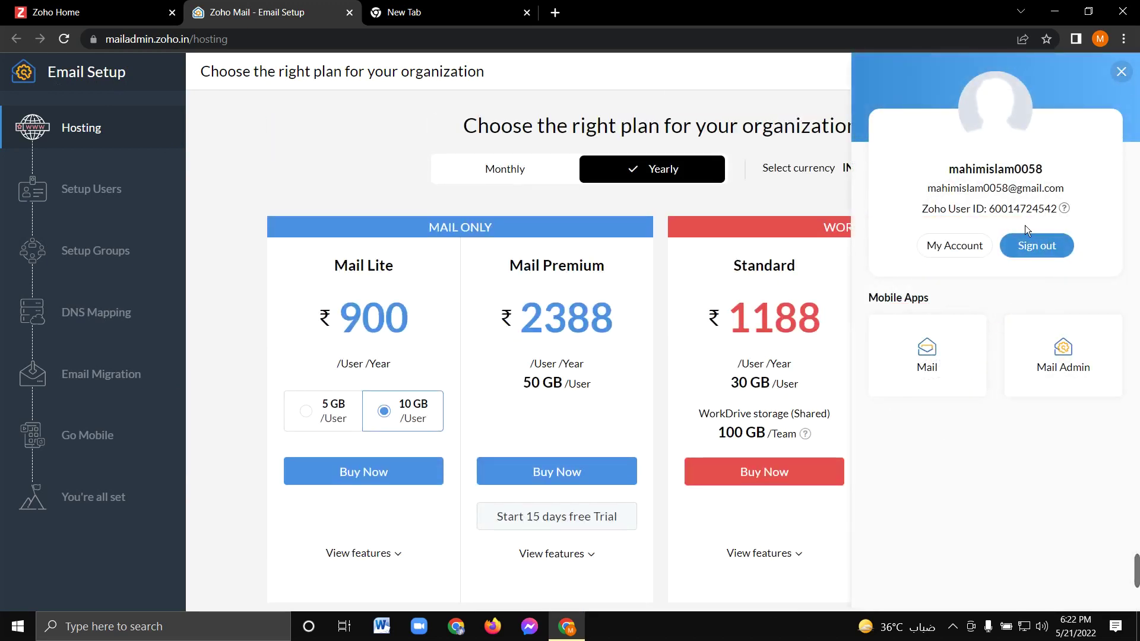
{"action": "left_click", "coordinate": [945, 246]}
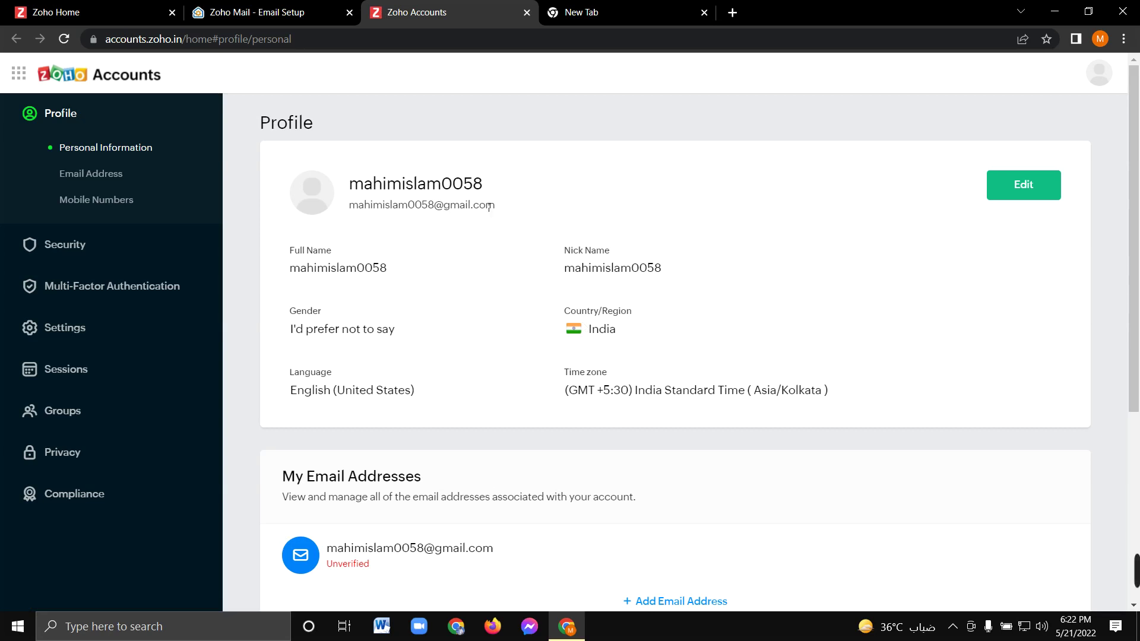
Review the profile's unverified e-mail, glance back at the plans tab, then open a new tab
{"action": "scroll", "coordinate": [429, 435], "scroll_direction": "down", "scroll_amount": 5}
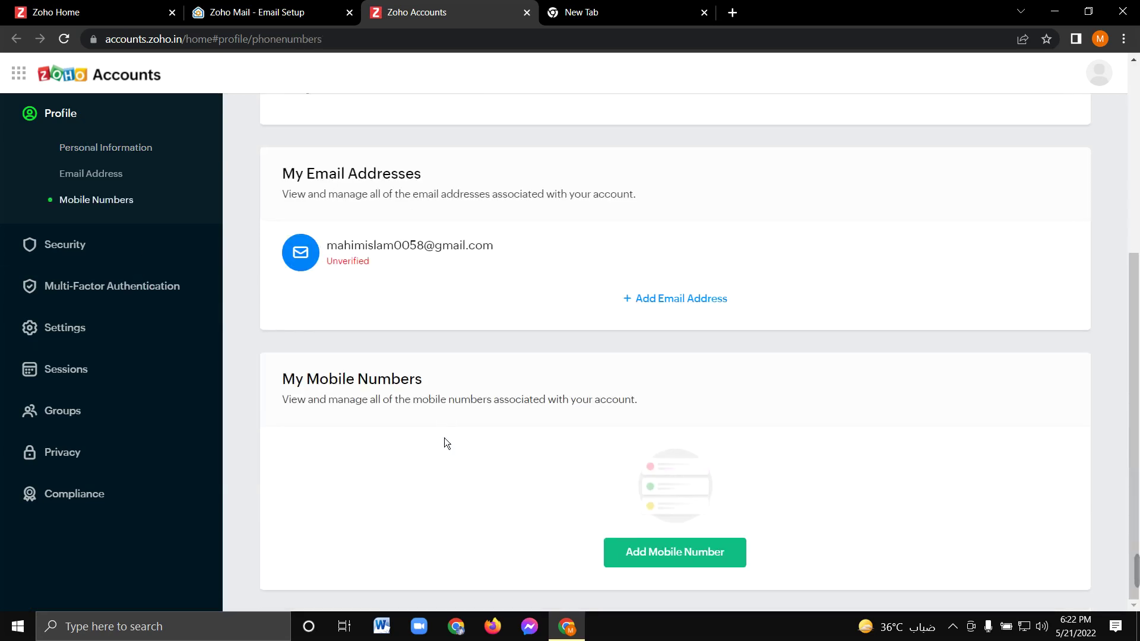
{"action": "scroll", "coordinate": [486, 451], "scroll_direction": "up", "scroll_amount": 5}
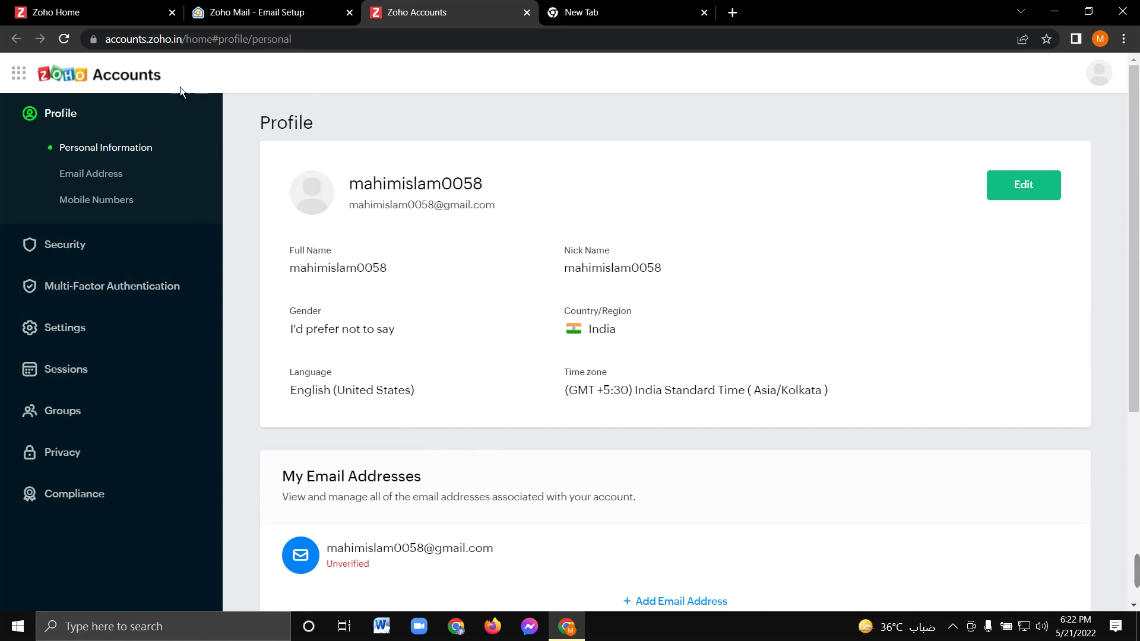
{"action": "left_click", "coordinate": [282, 15]}
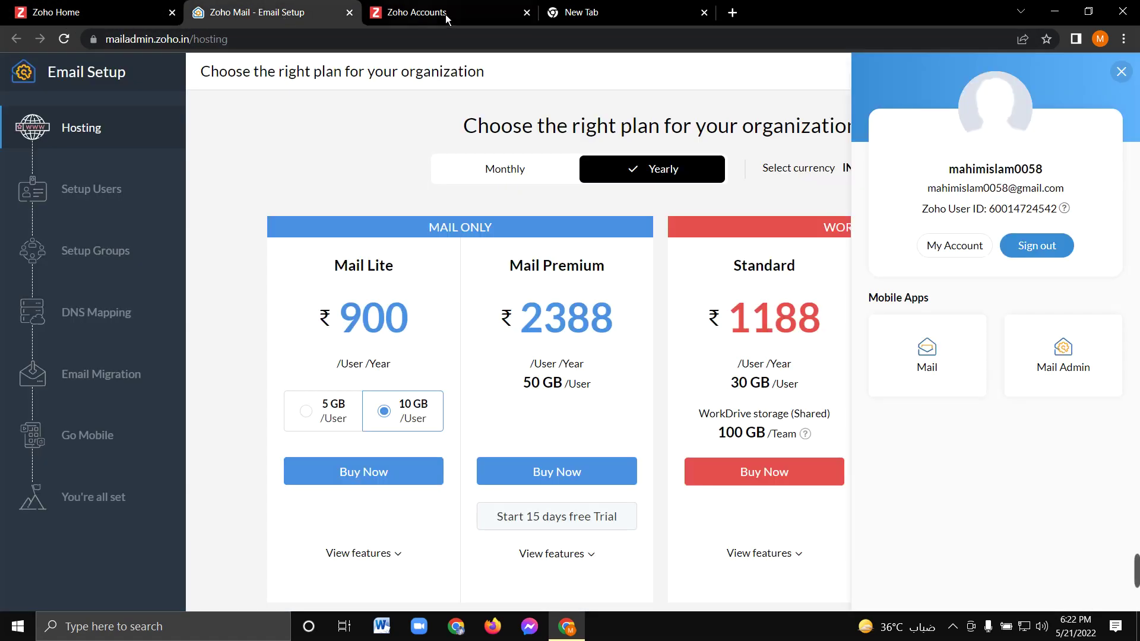
{"action": "left_click", "coordinate": [449, 12]}
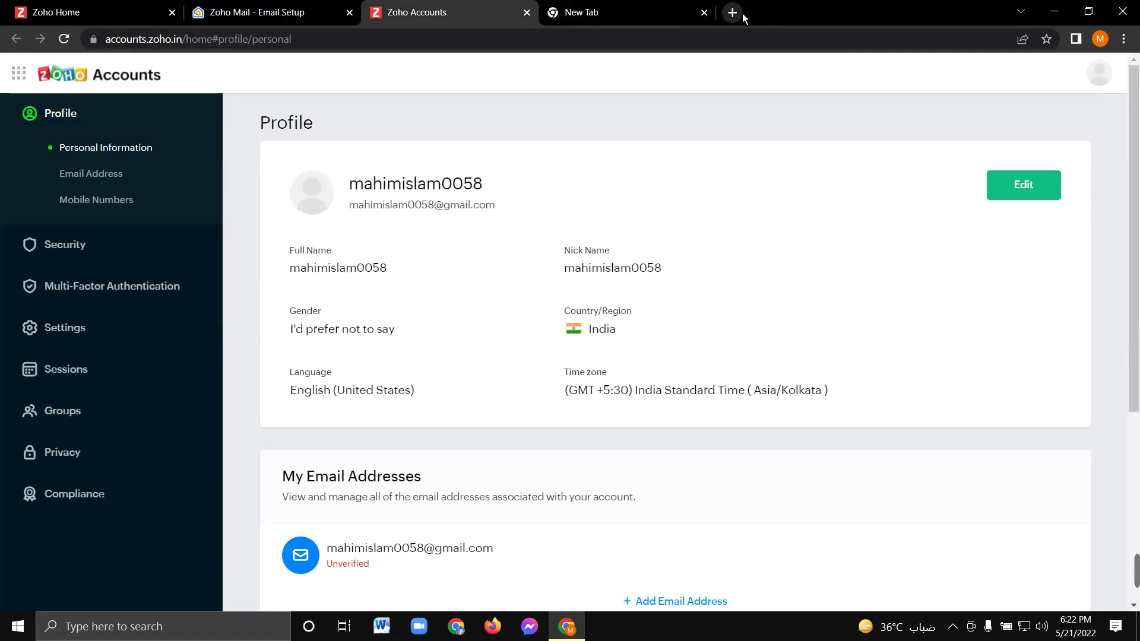
{"action": "left_click", "coordinate": [734, 13]}
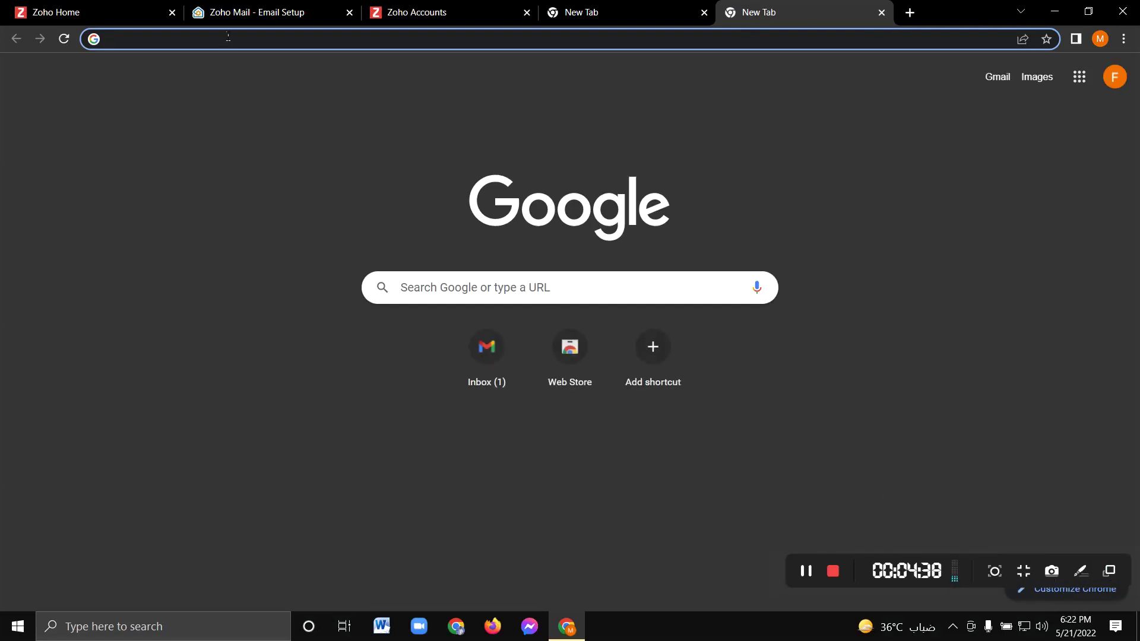
Search Google for 'zoho mail sign up' and open the 'Zoho Sign | Sign up' result
{"action": "left_click", "coordinate": [228, 37]}
{"action": "type", "text": "zo"}
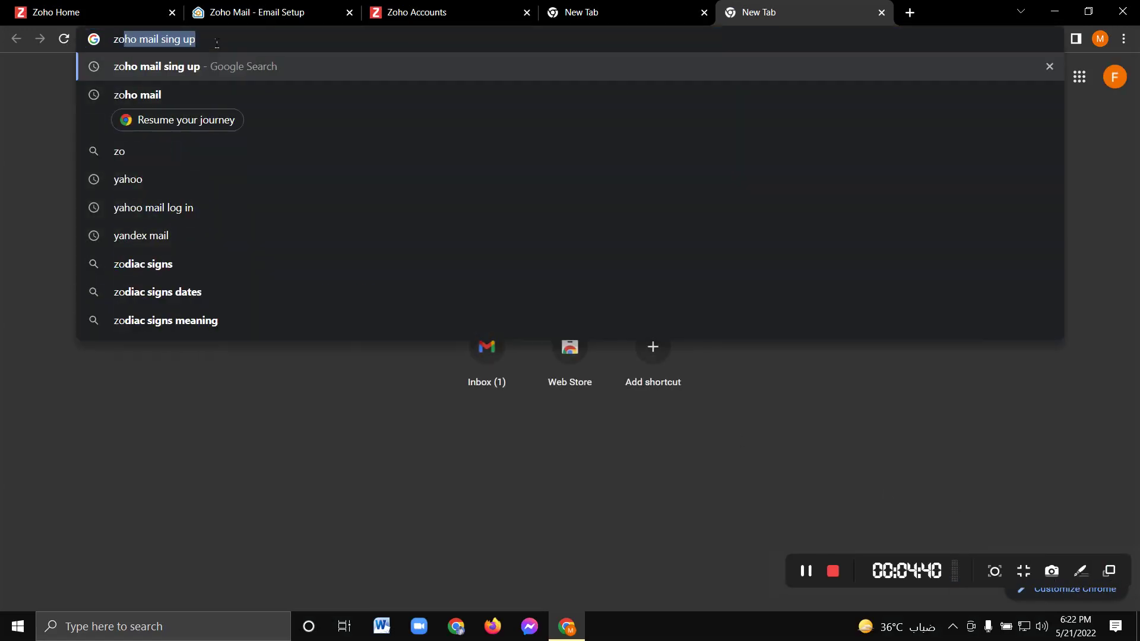
{"action": "type", "text": "o"}
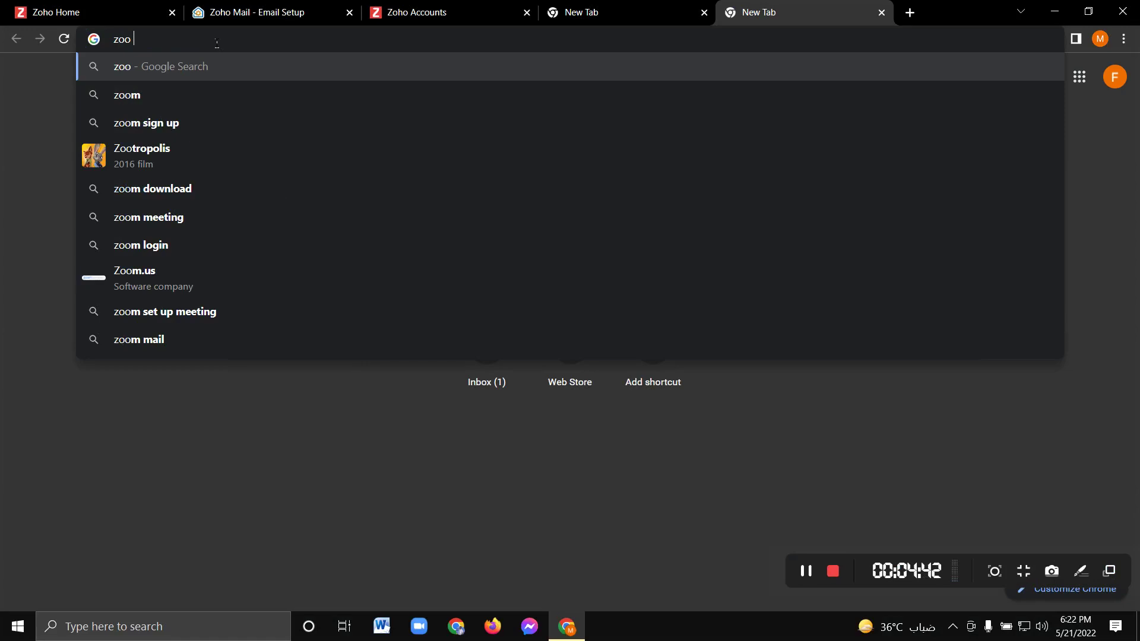
{"action": "key", "text": "BackSpace"}
{"action": "key", "text": "BackSpace"}
{"action": "type", "text": "ho"}
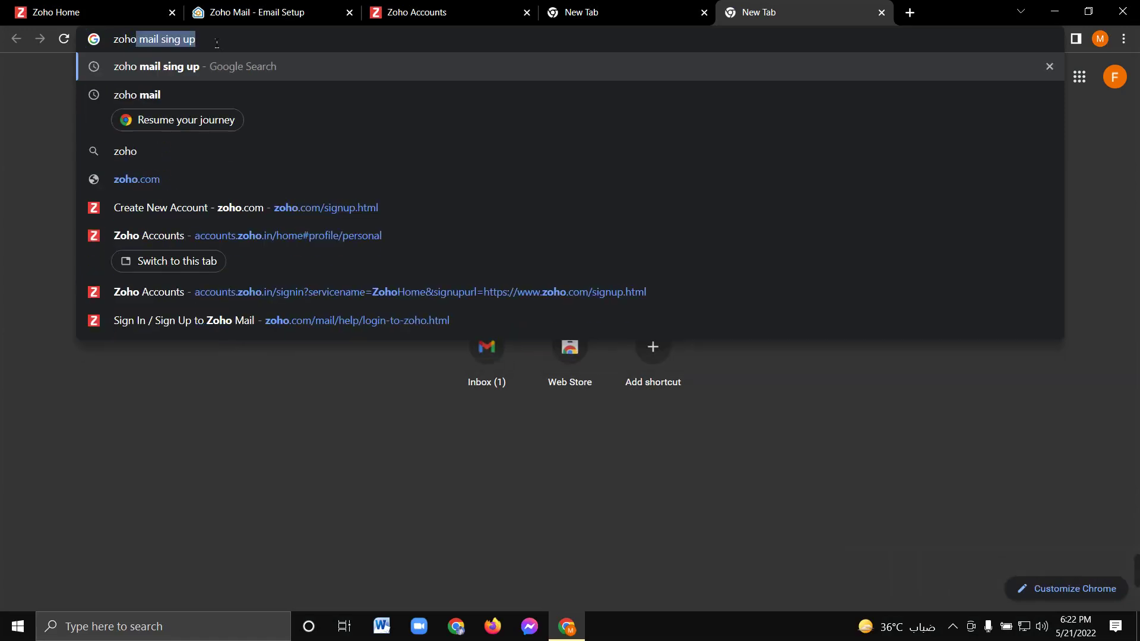
{"action": "key", "text": "Return"}
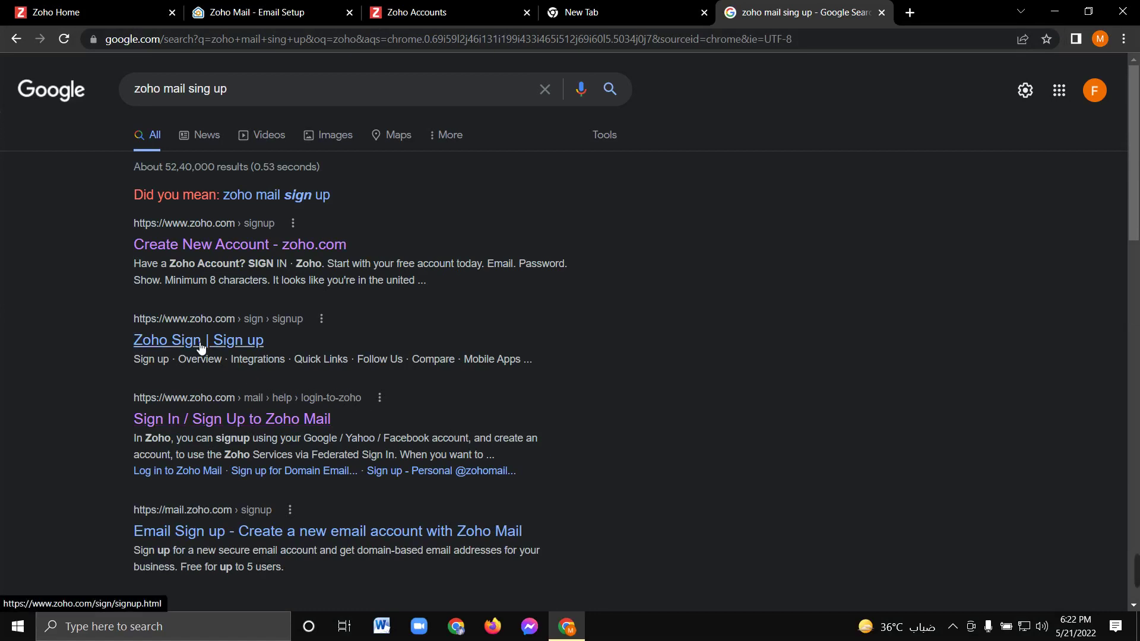
{"action": "left_click", "coordinate": [344, 397]}
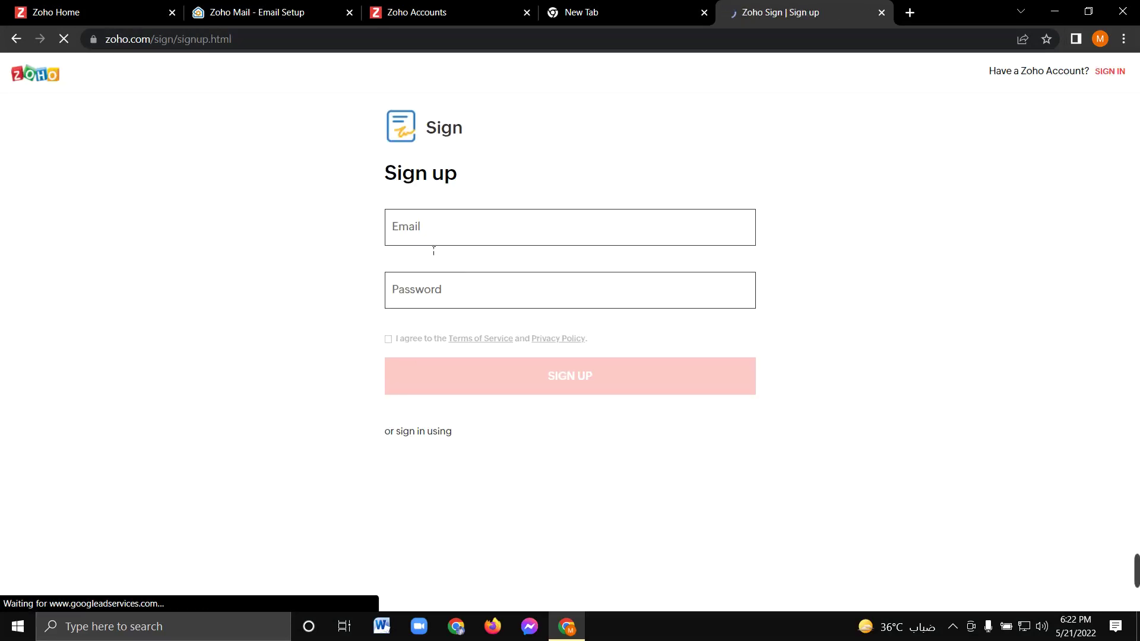
Choose ACCESS ZOHO SIGN and read the prompt about creating a separate Sign account
{"action": "left_click", "coordinate": [433, 243]}
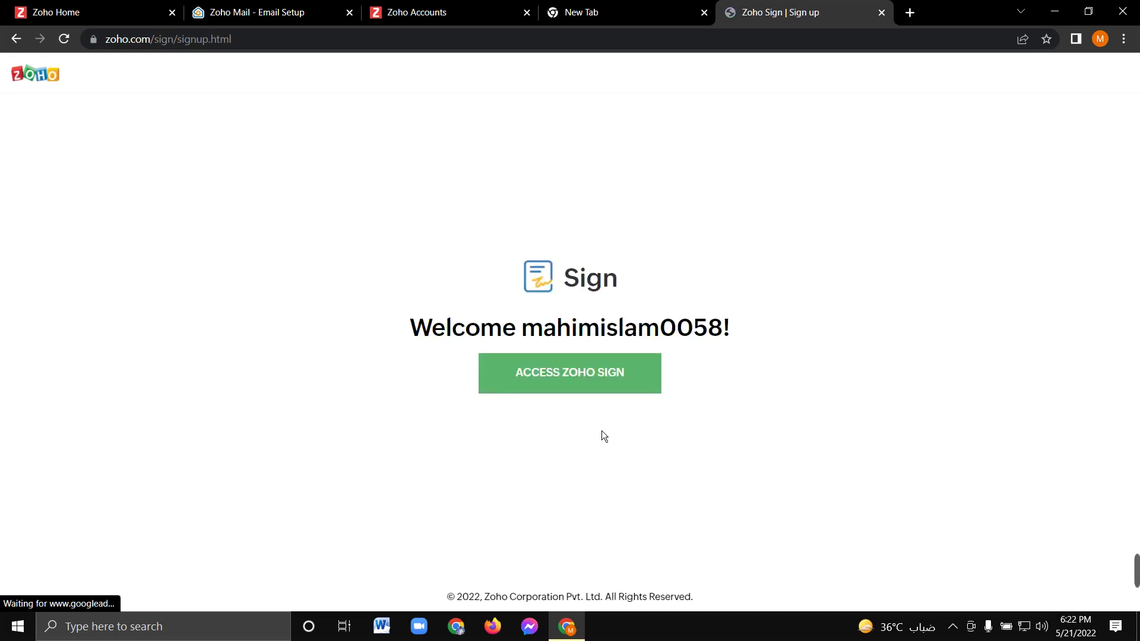
{"action": "left_click", "coordinate": [576, 380]}
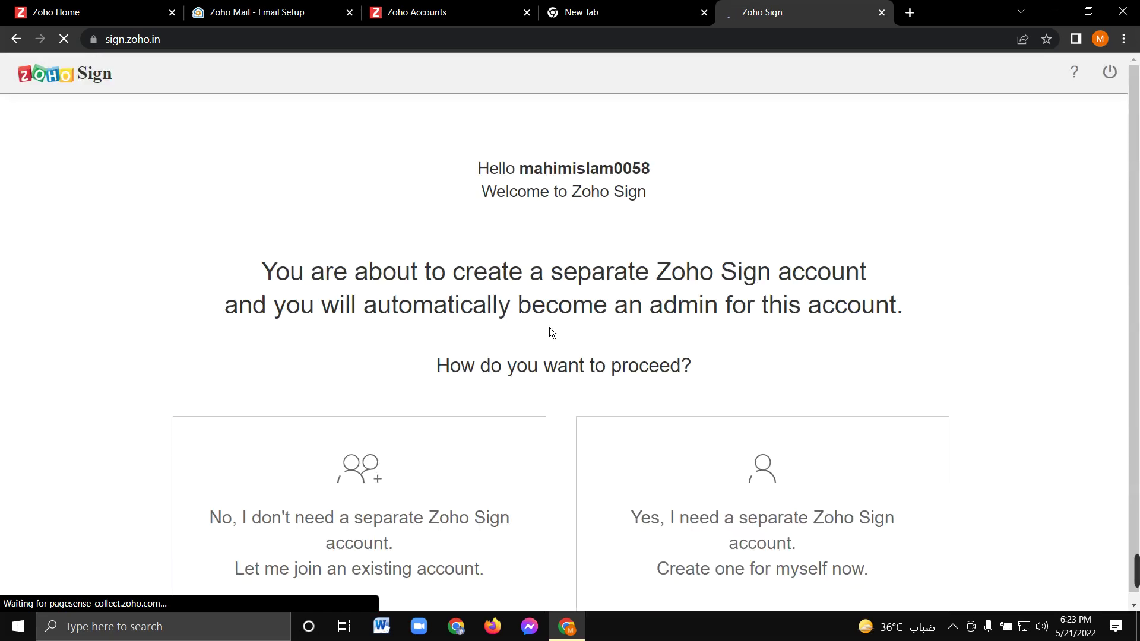
{"action": "left_click_drag", "start_coordinate": [492, 169], "coordinate": [806, 167]}
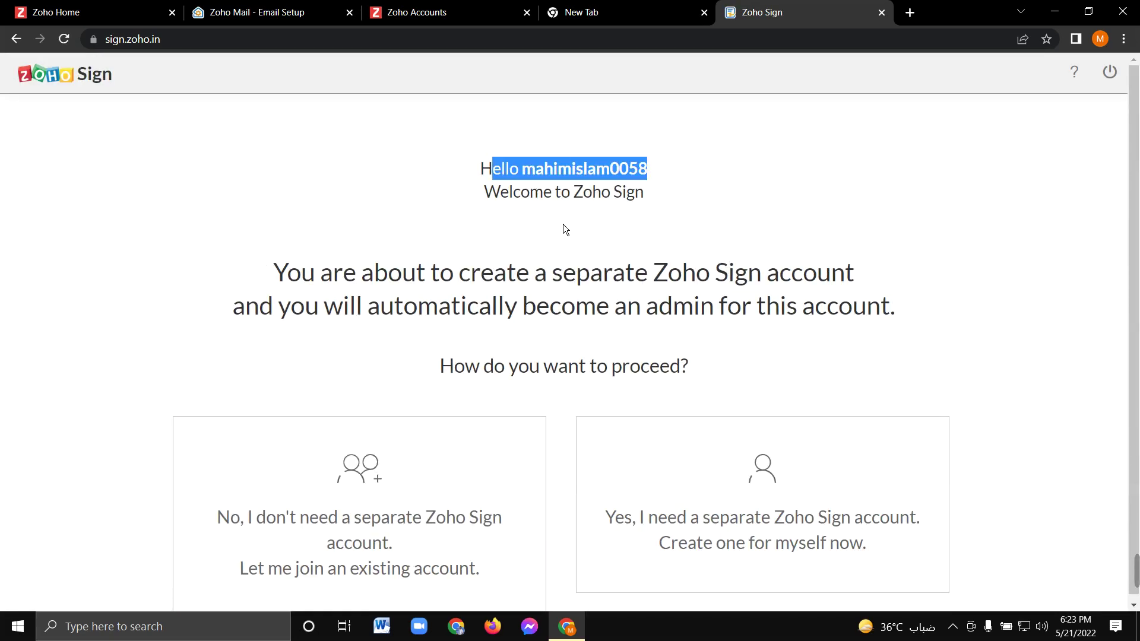
{"action": "left_click_drag", "start_coordinate": [438, 306], "coordinate": [766, 306]}
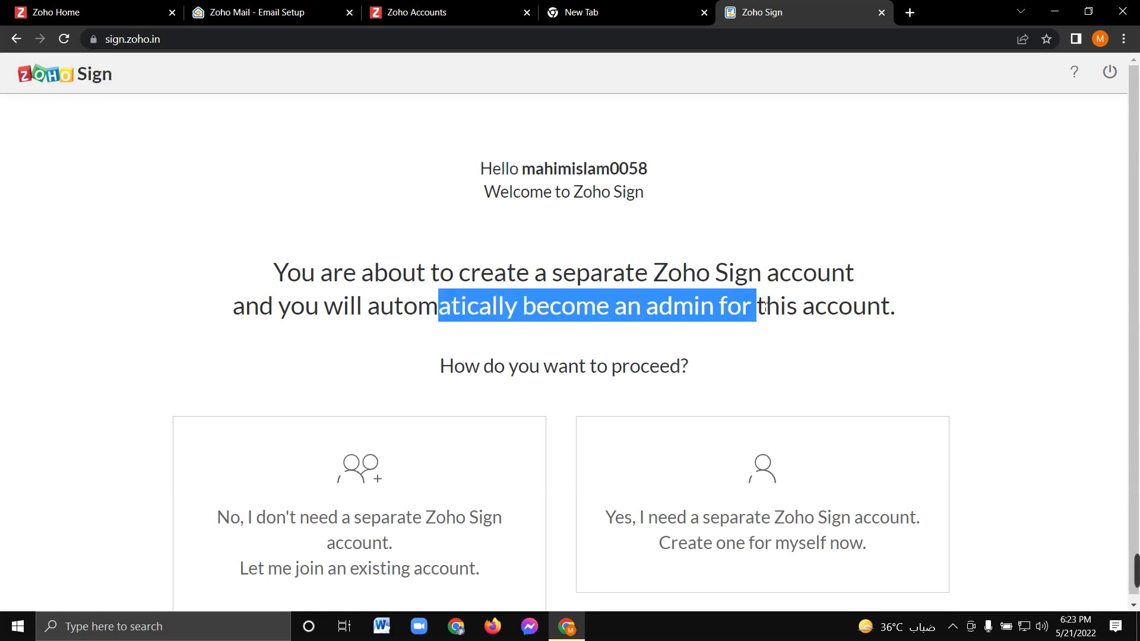
{"action": "left_click", "coordinate": [638, 277]}
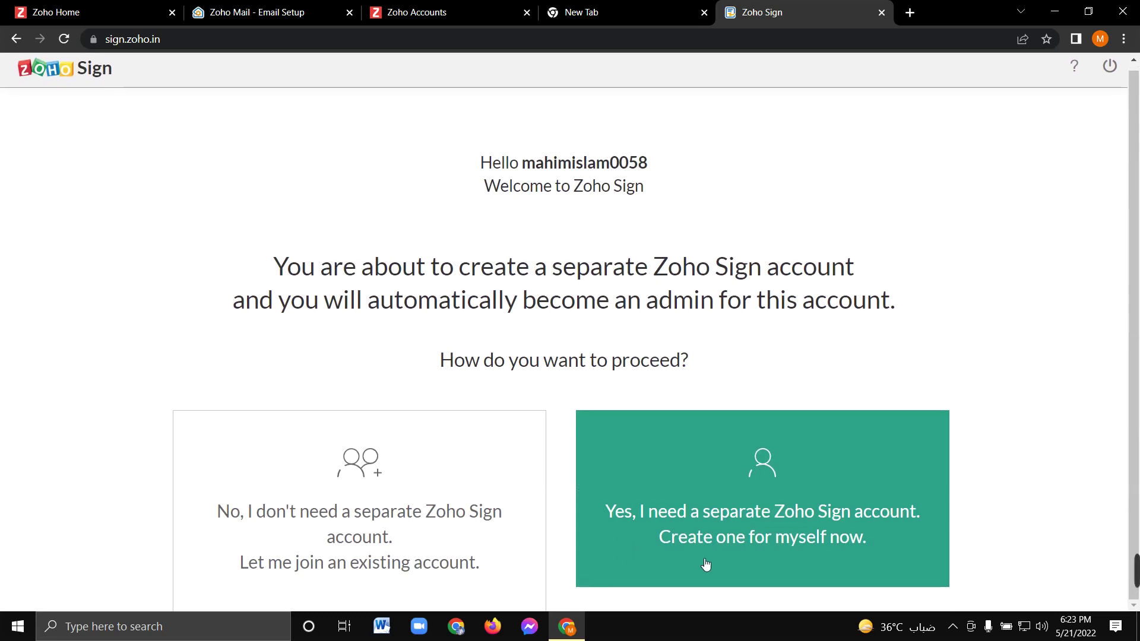
Choose a separate Zoho Sign account, name the organization 'technology', and create it
{"action": "left_click", "coordinate": [683, 542]}
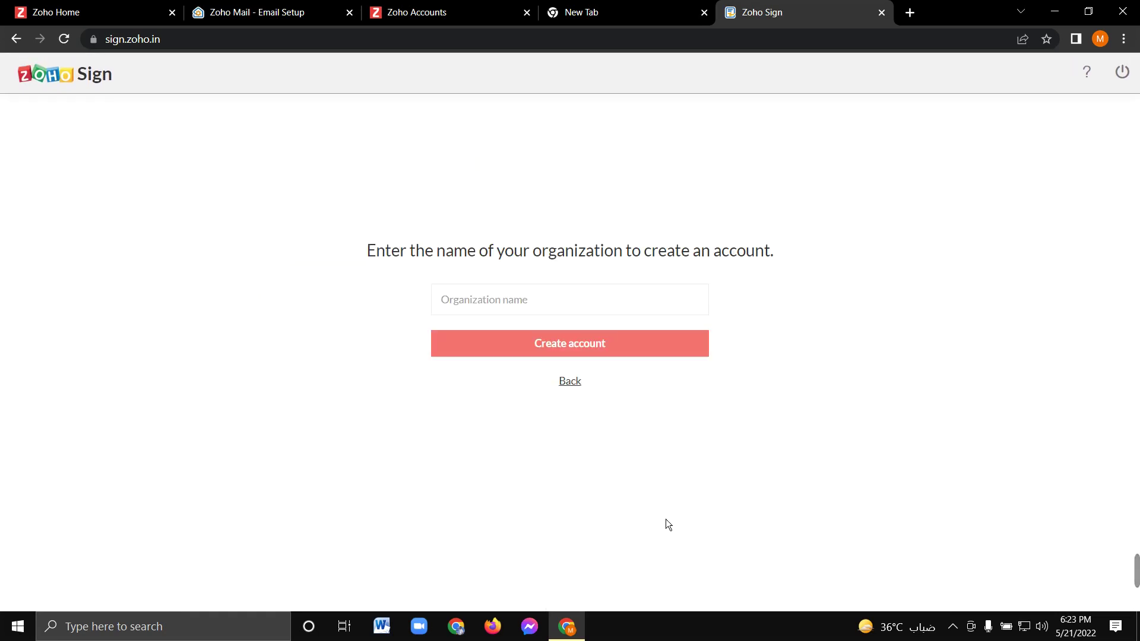
{"action": "left_click", "coordinate": [532, 307]}
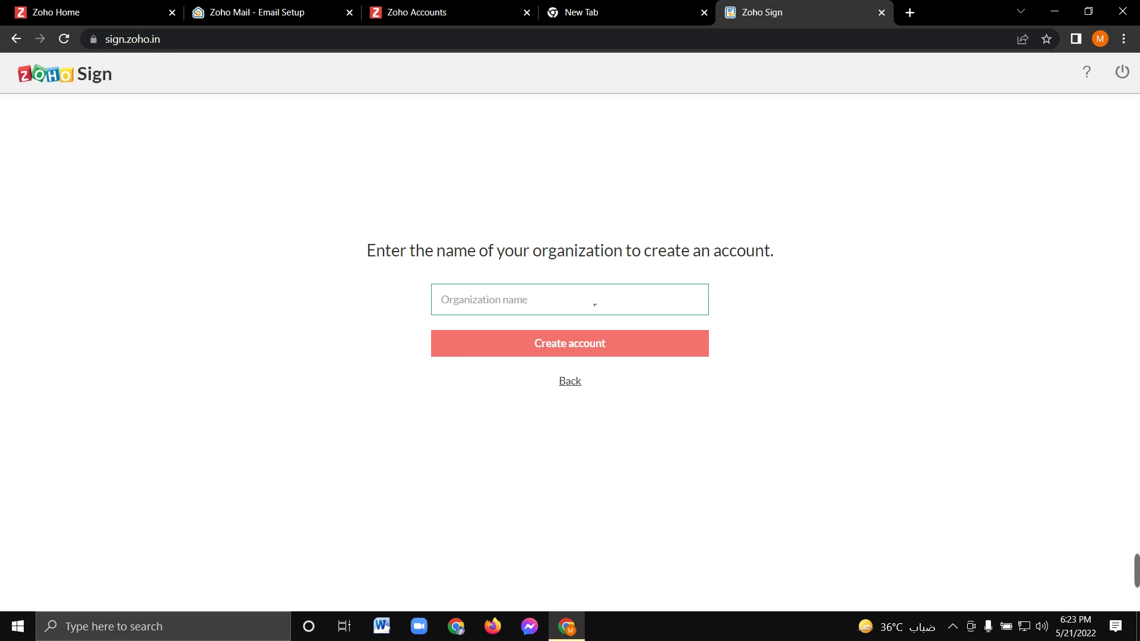
{"action": "type", "text": "techlo;ogy"}
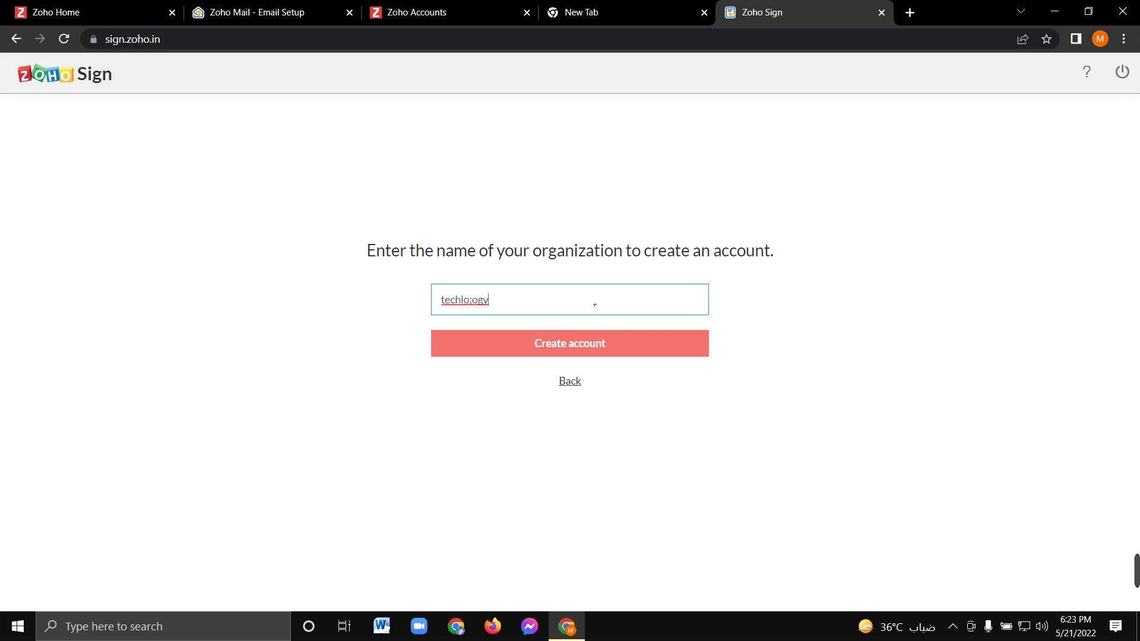
{"action": "key", "text": "BackSpace"}
{"action": "key", "text": "BackSpace"}
{"action": "type", "text": "nology"}
{"action": "left_click", "coordinate": [611, 350]}
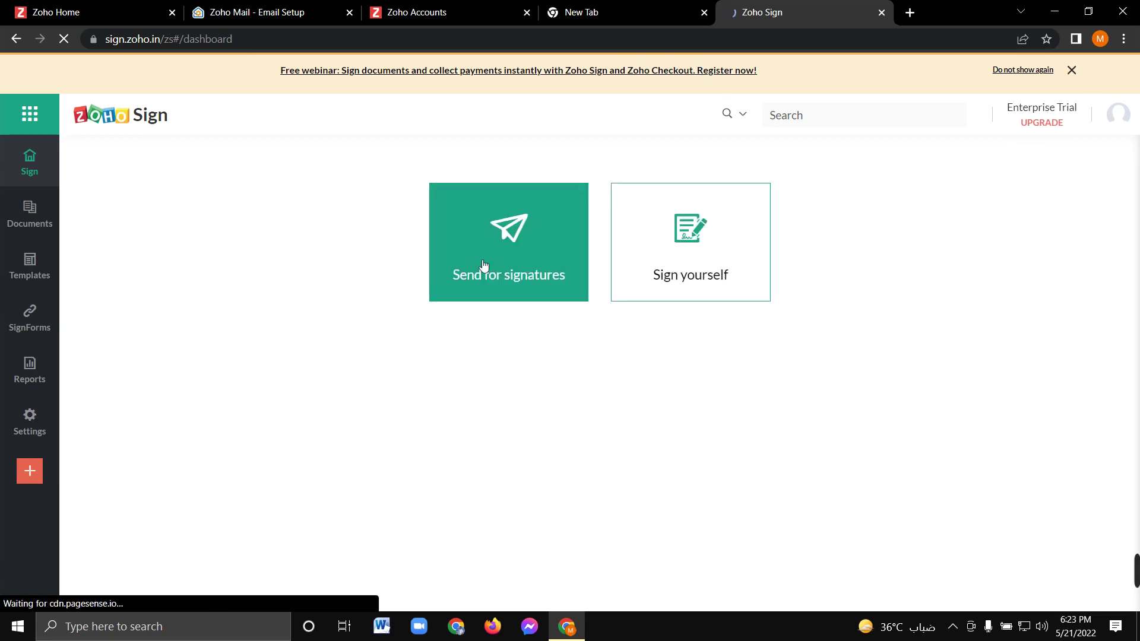
Open Sign yourself from the Zoho Sign dashboard to reach the document upload page
{"action": "left_click", "coordinate": [694, 259]}
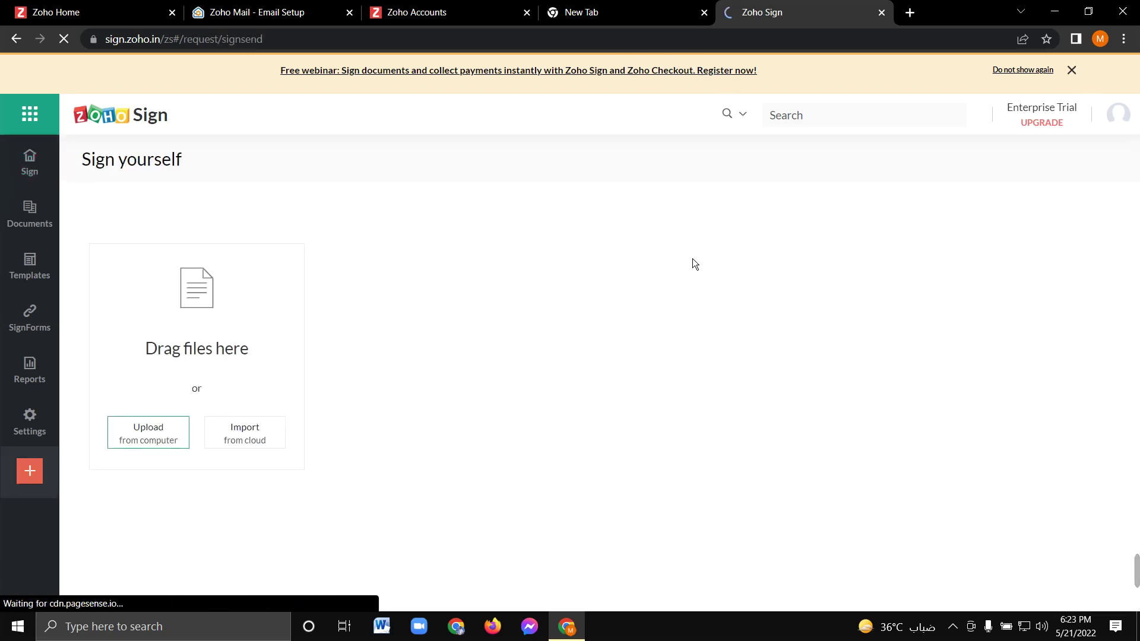